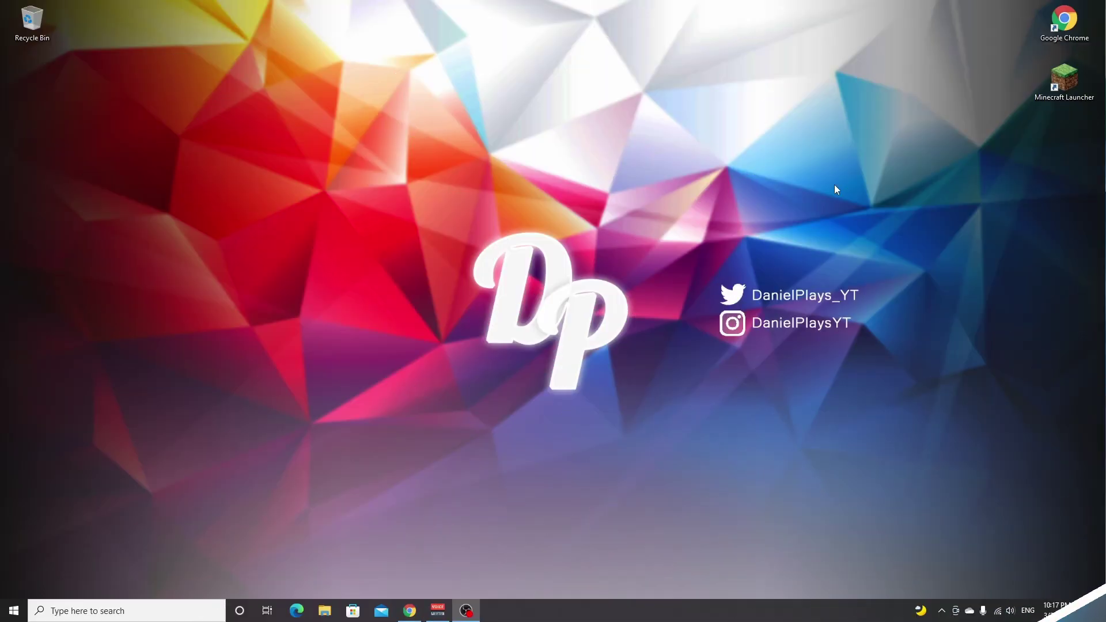
# Open Minecraft Launcher and create a named Java Edition installation that uses release 1.18.2
pyautogui.doubleClick(1068, 92)
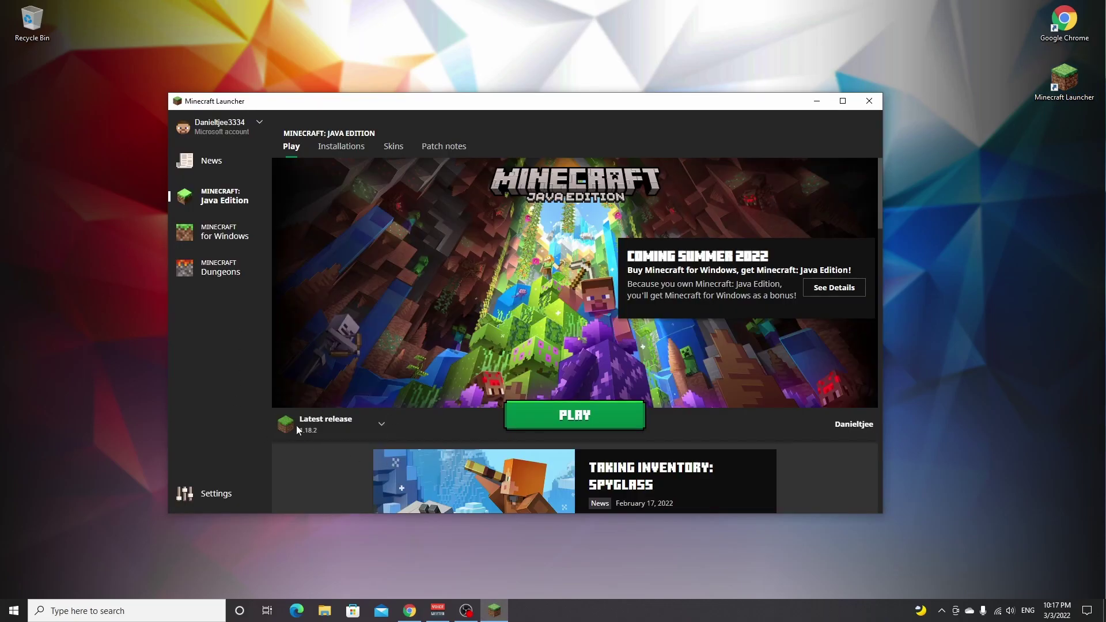
pyautogui.click(372, 427)
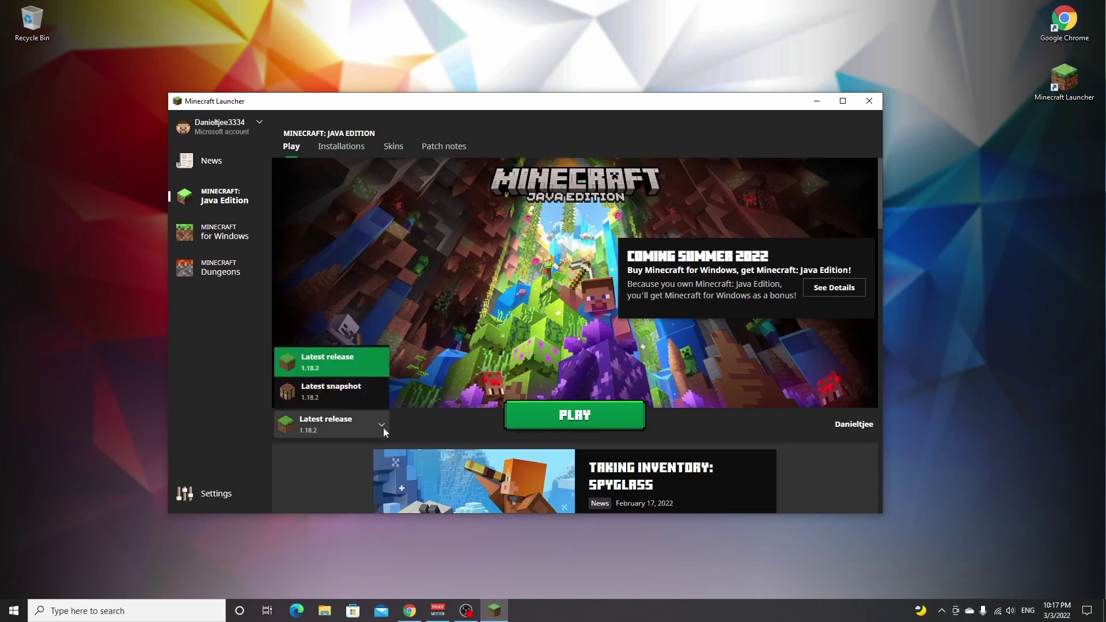
pyautogui.click(343, 150)
pyautogui.click(393, 221)
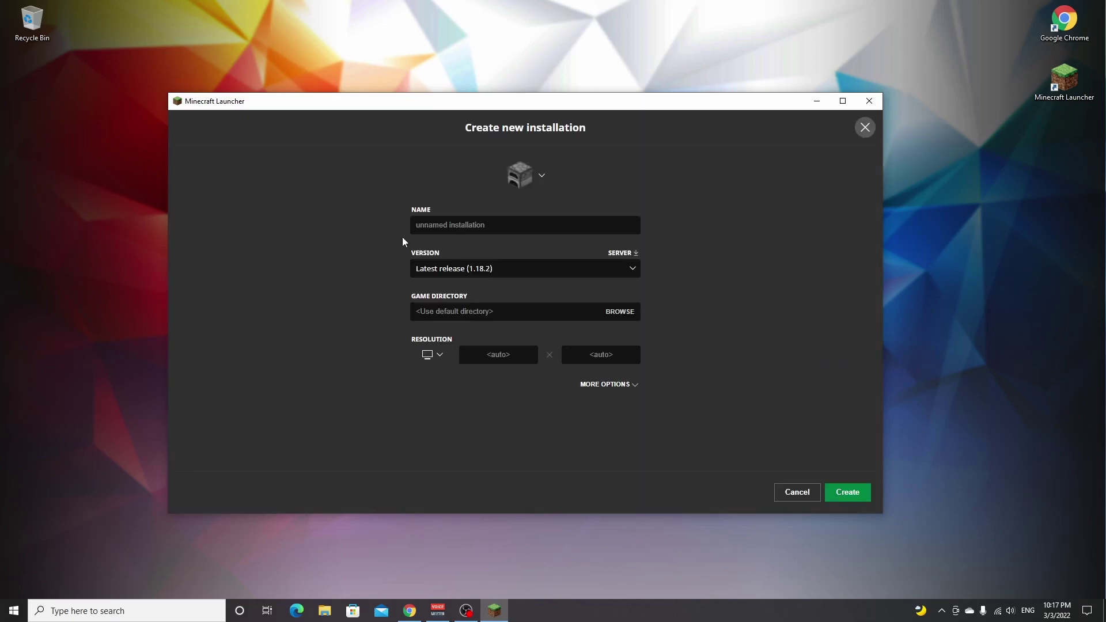
pyautogui.write('Daniel')
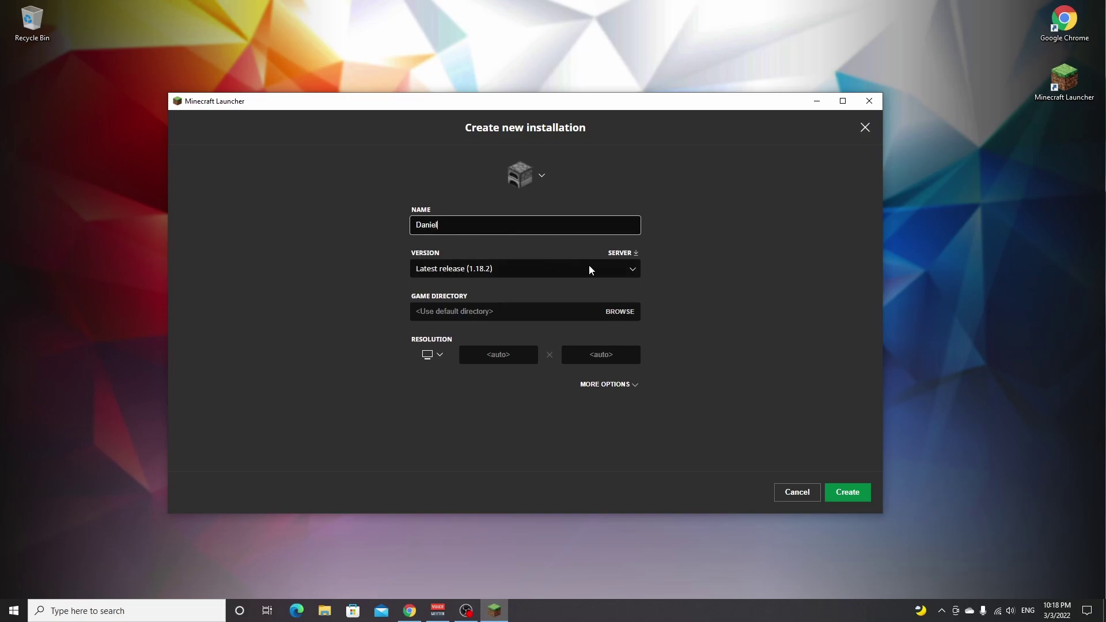
pyautogui.click(589, 266)
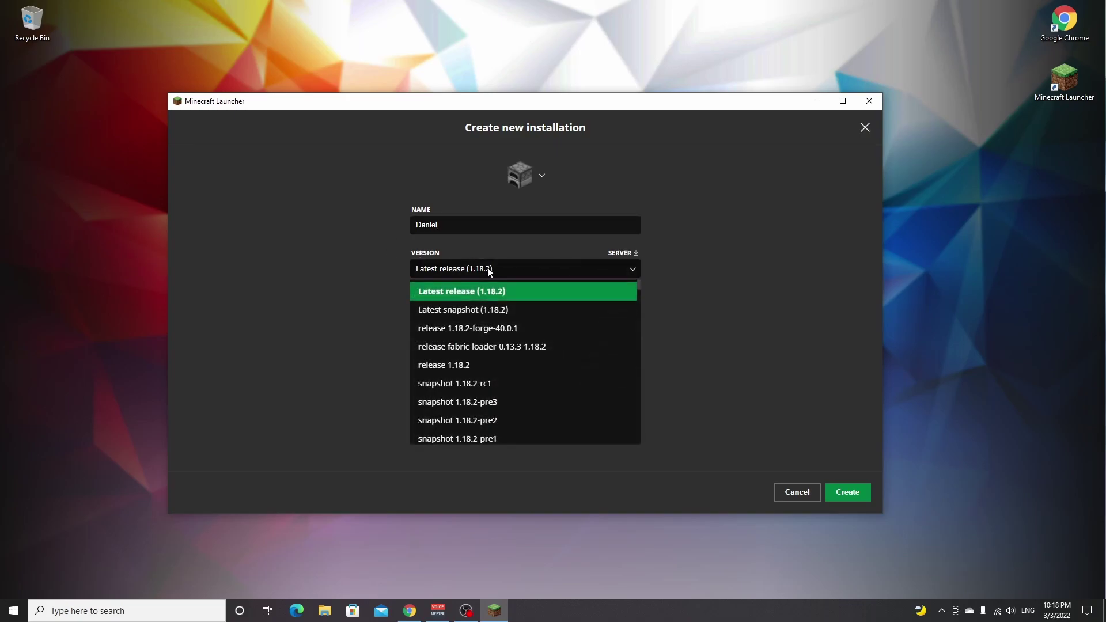
pyautogui.click(458, 366)
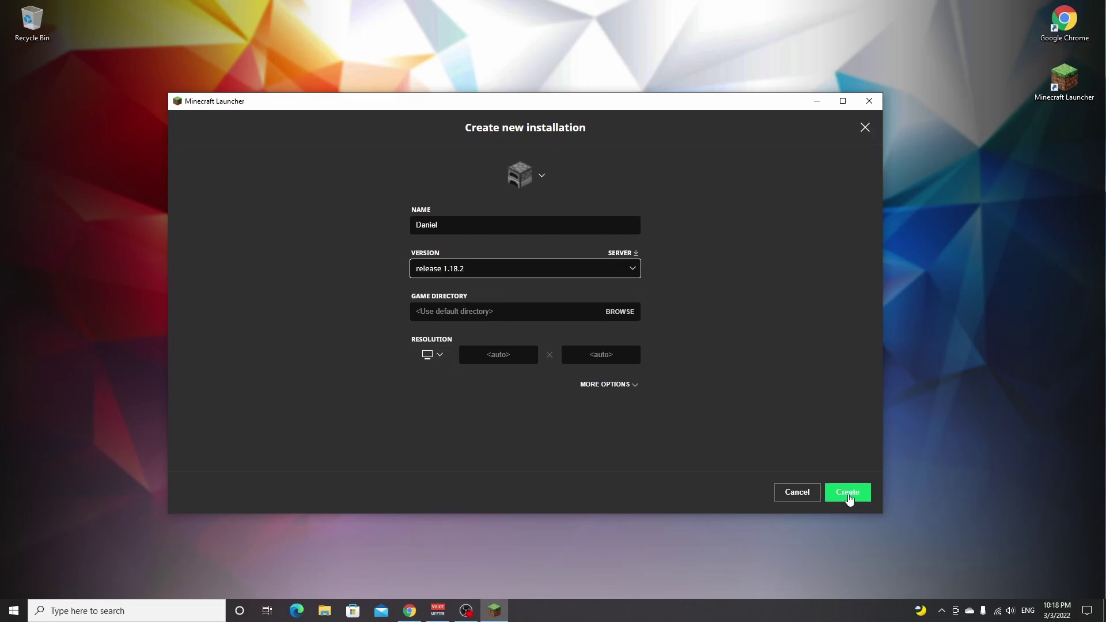
pyautogui.click(849, 493)
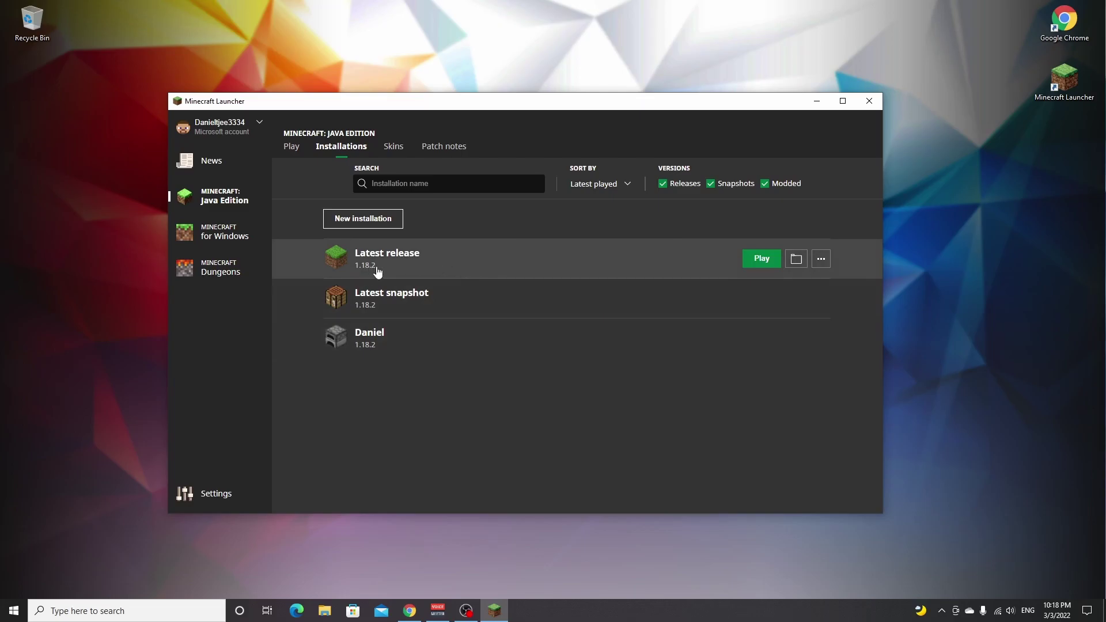
# Launch the Latest release 1.18.2 installation once as far as the main menu and quit the game
pyautogui.click(762, 259)
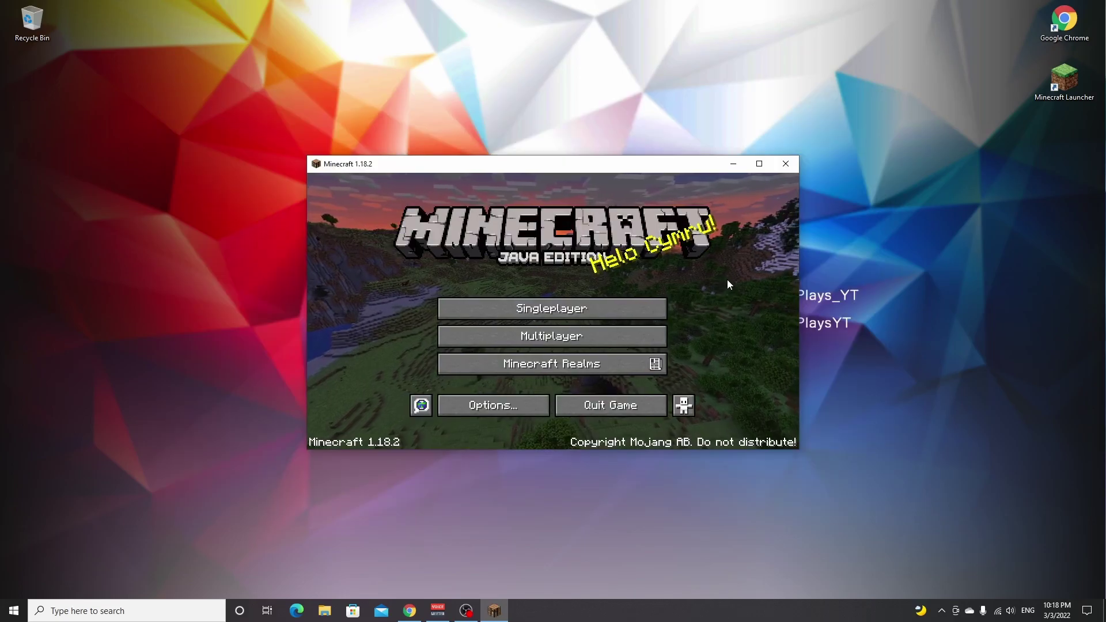
pyautogui.click(610, 407)
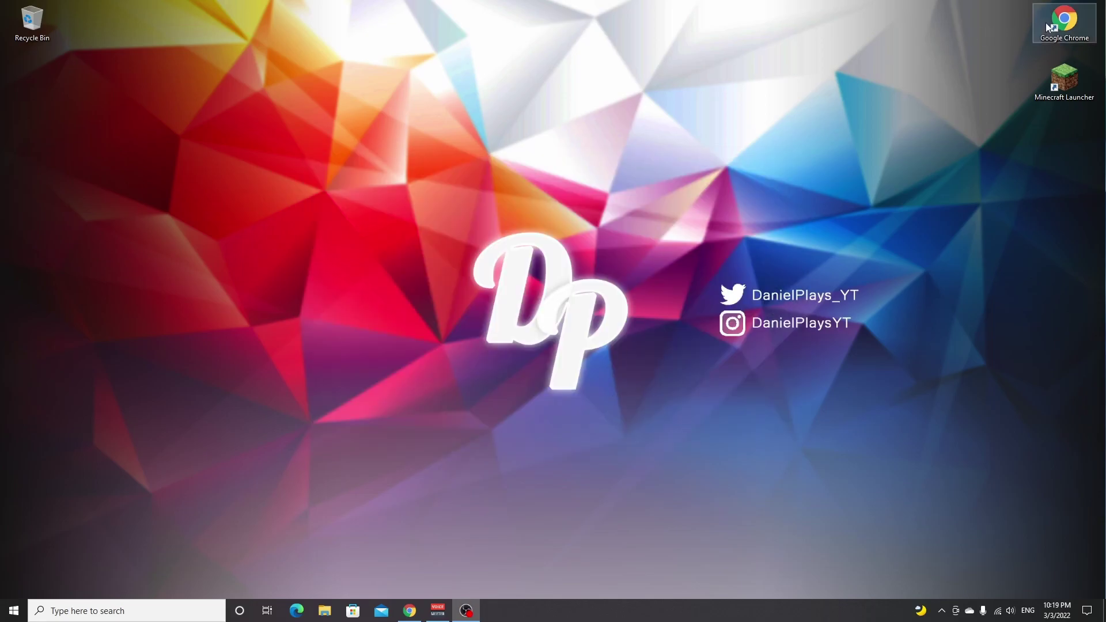
# Switch to Google Chrome, open the shaderpacks.net How To Install Optifine guide and follow its link to the OptiFine downloads page
pyautogui.doubleClick(1060, 23)
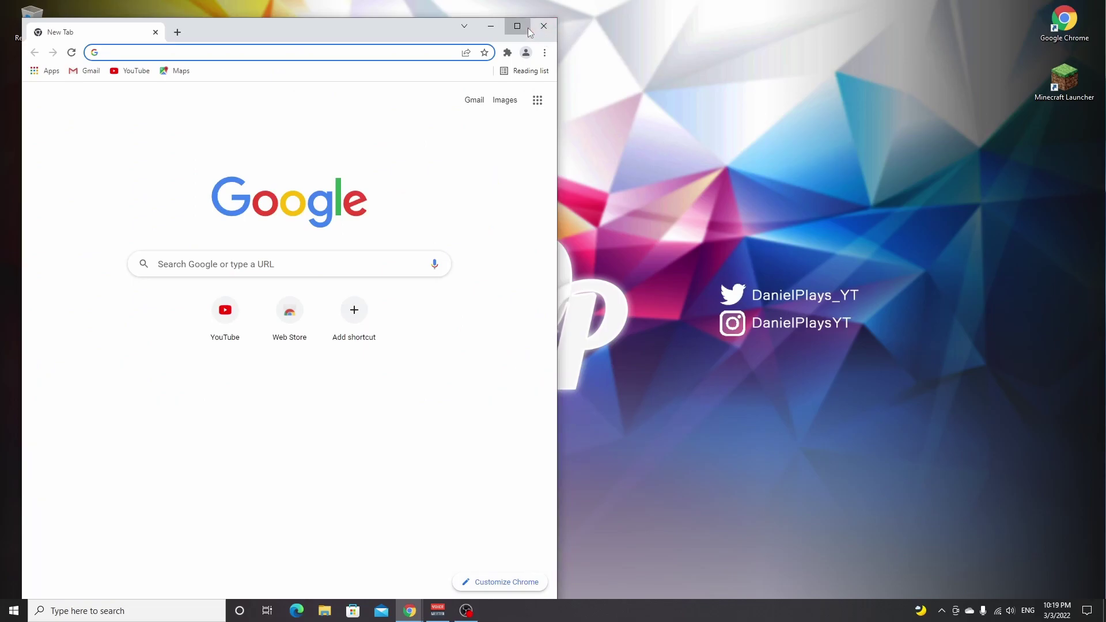
pyautogui.click(527, 27)
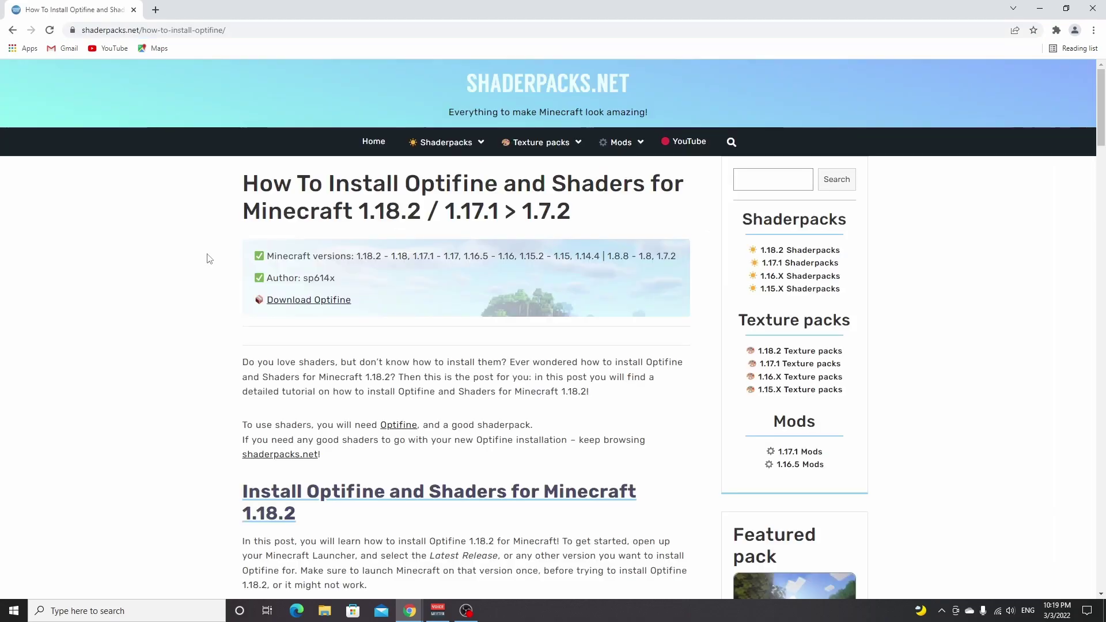
pyautogui.scroll(-2, 268, 190)
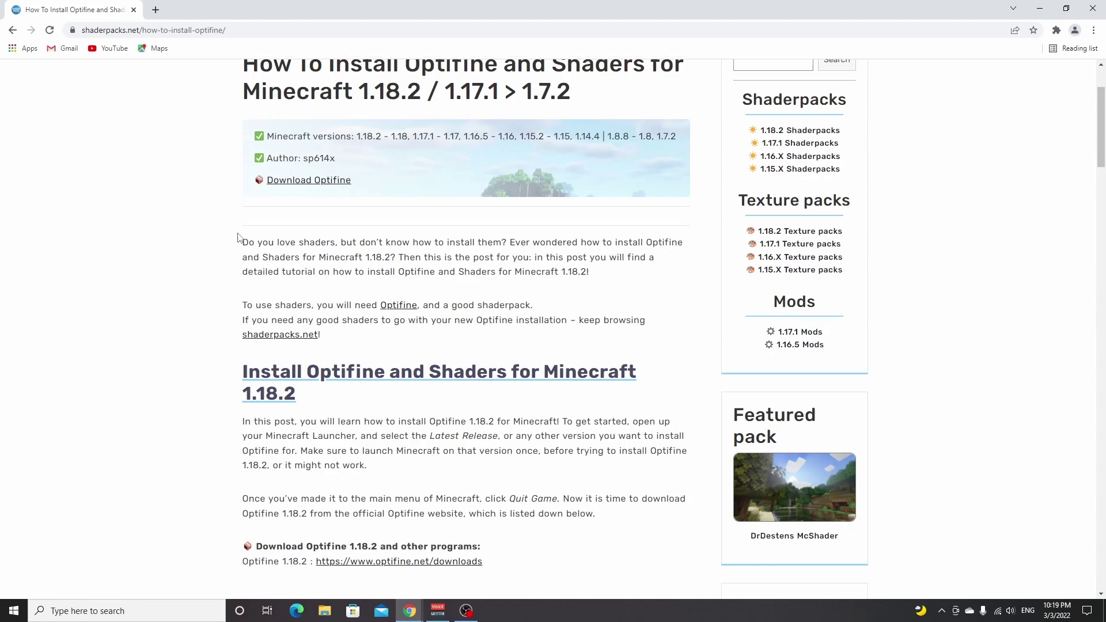
pyautogui.scroll(-2, 237, 238)
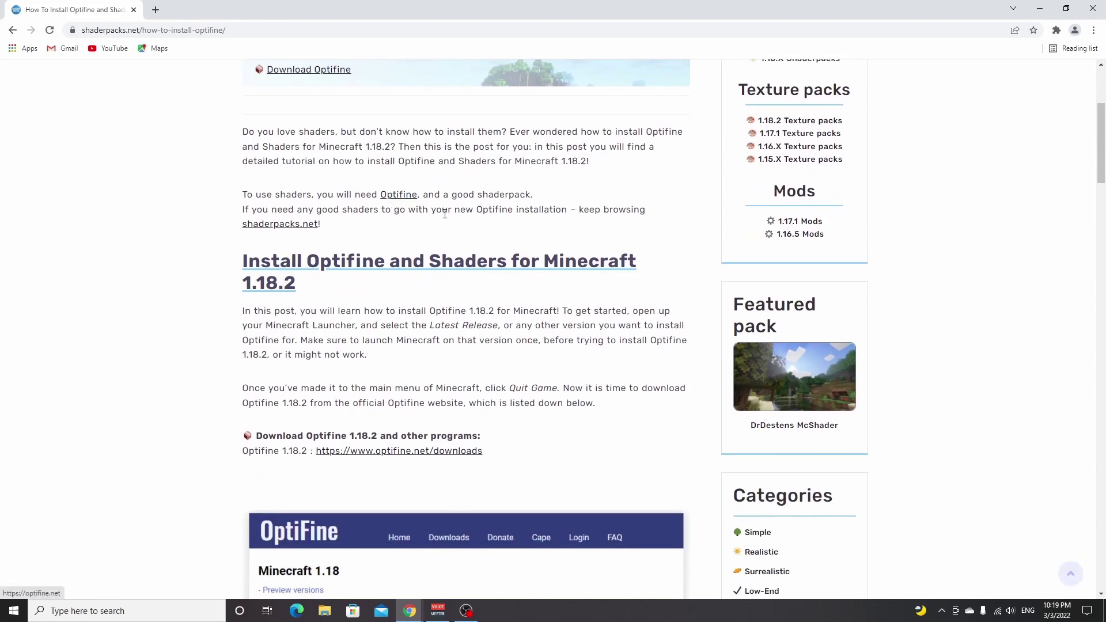
pyautogui.scroll(-1, 351, 450)
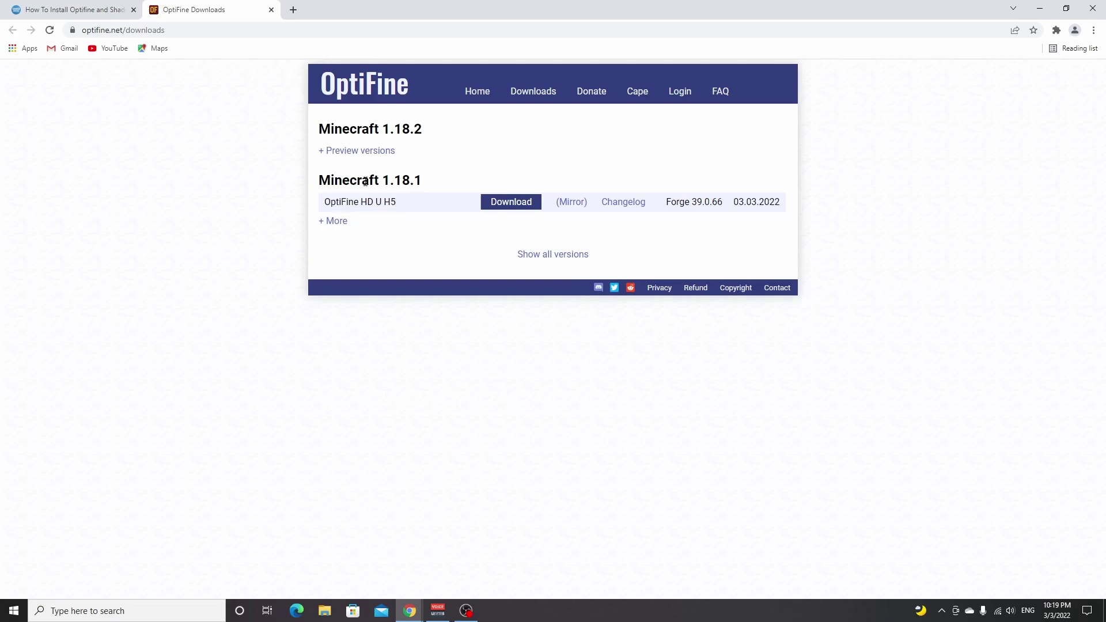
# Download the preview version OptiFine HD U H6 pre1 for Minecraft 1.18.2 and close the OptiFine page
pyautogui.click(349, 153)
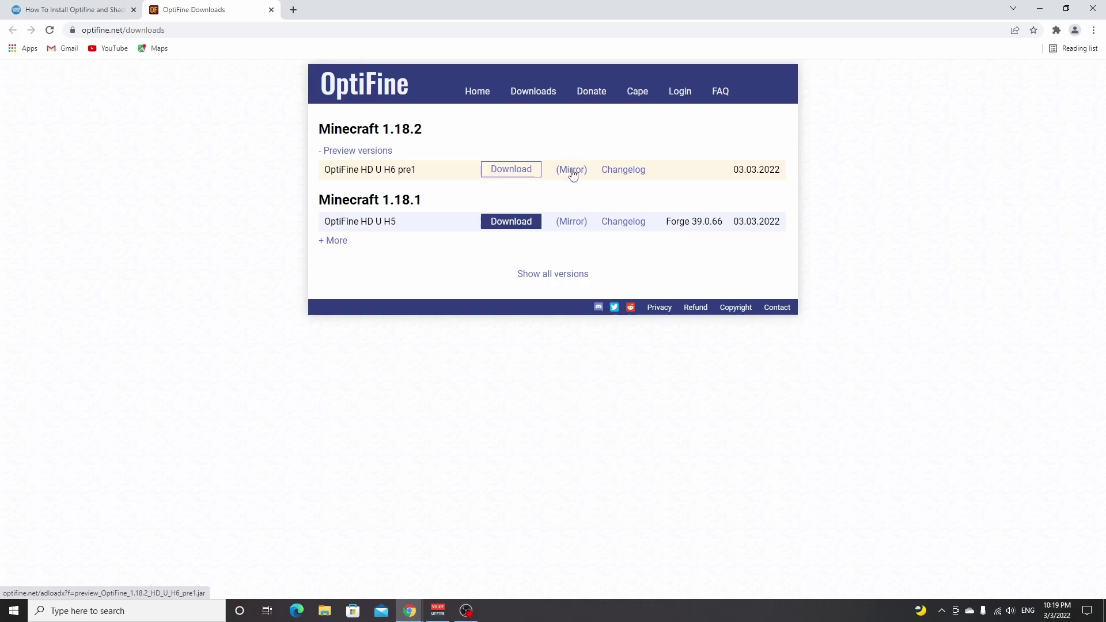
pyautogui.click(513, 172)
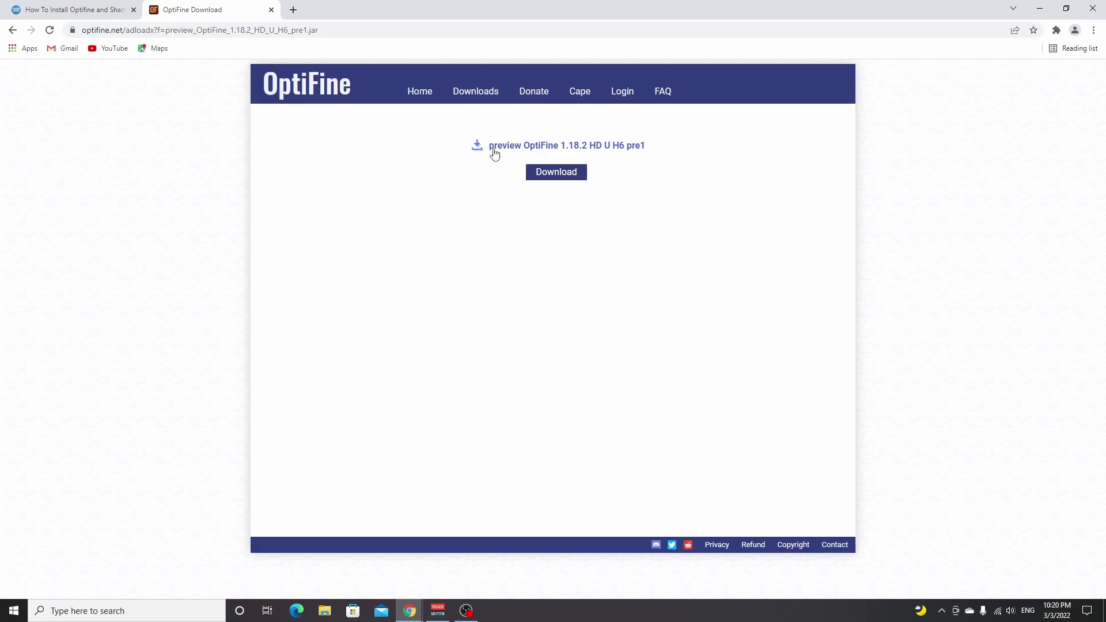
pyautogui.click(559, 148)
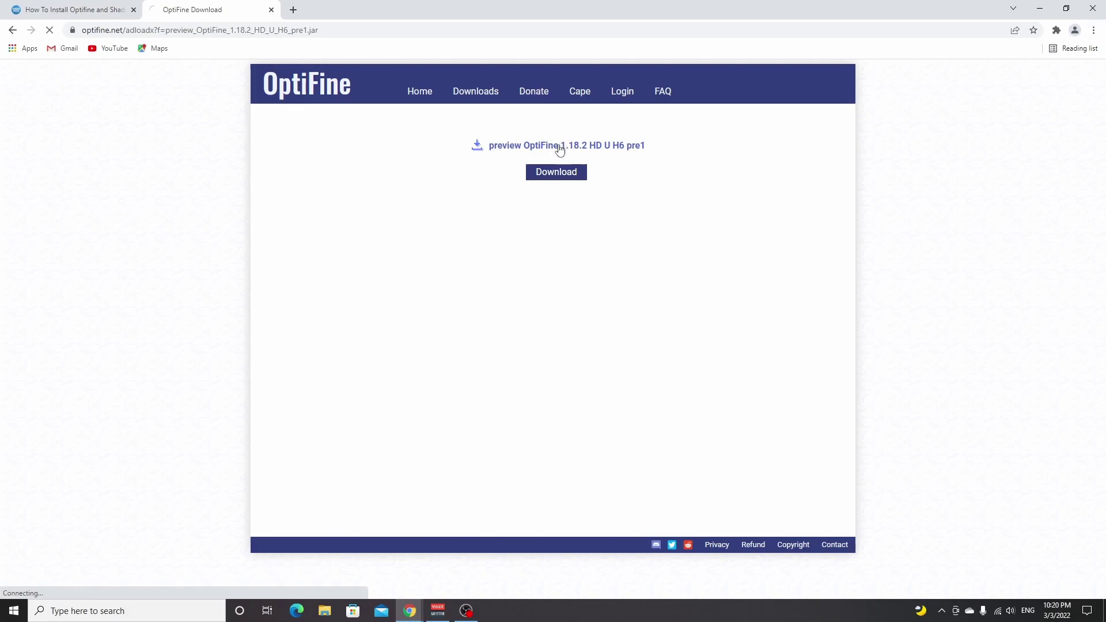
pyautogui.click(271, 9)
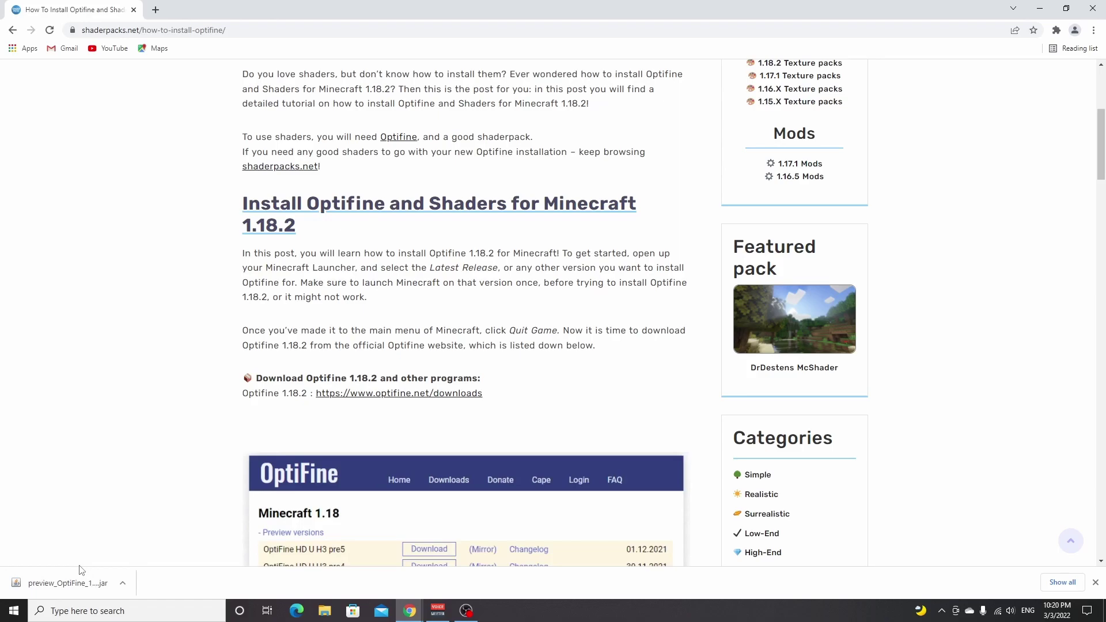
# Show the downloaded OptiFine jar in its folder and open it with Java(TM) Platform SE binary
pyautogui.hotkey('ctrl', 'j')
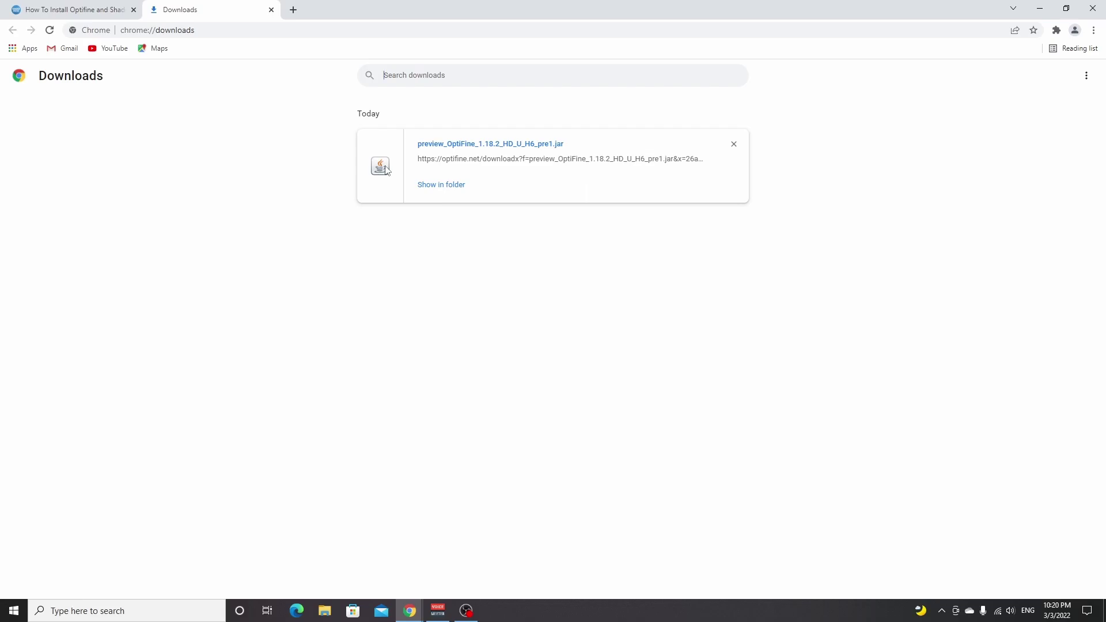
pyautogui.click(441, 187)
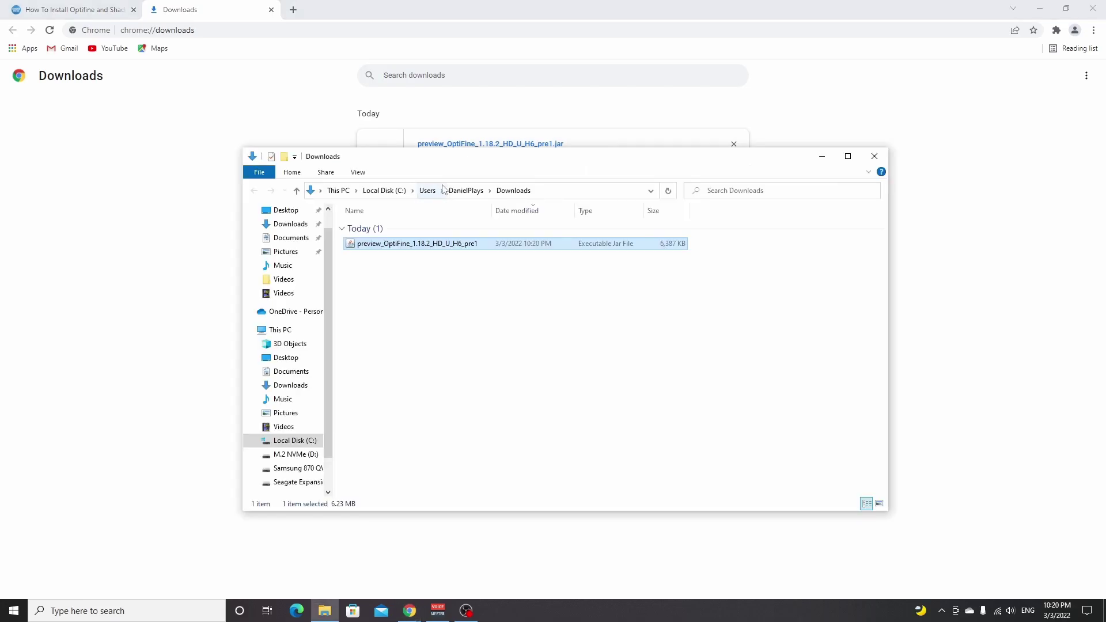
pyautogui.rightClick(415, 245)
pyautogui.moveTo(520, 330)
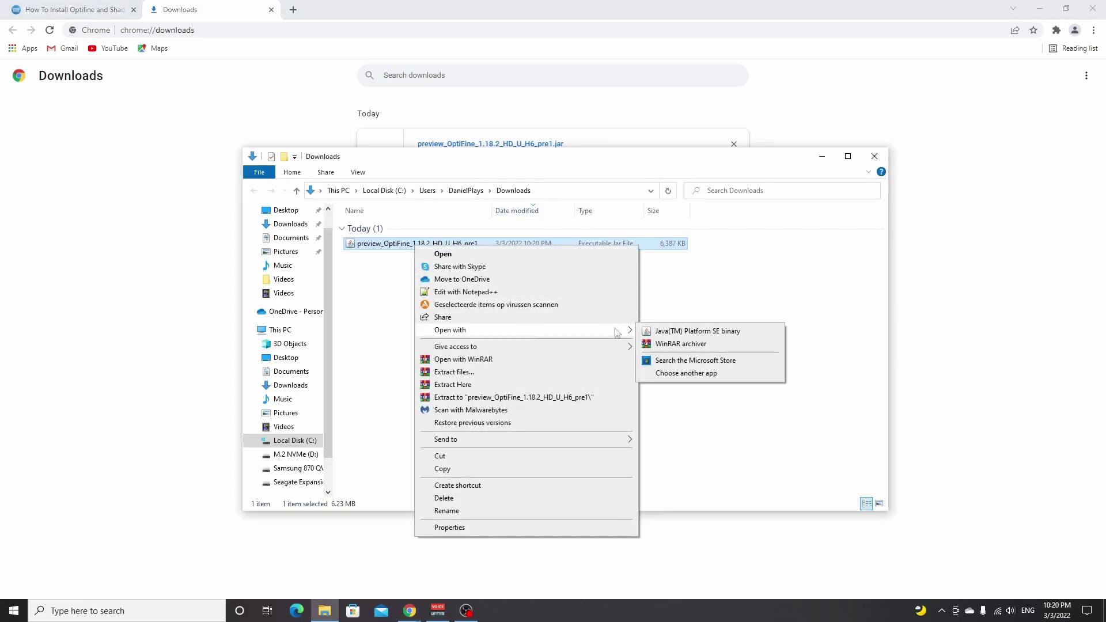
pyautogui.click(708, 333)
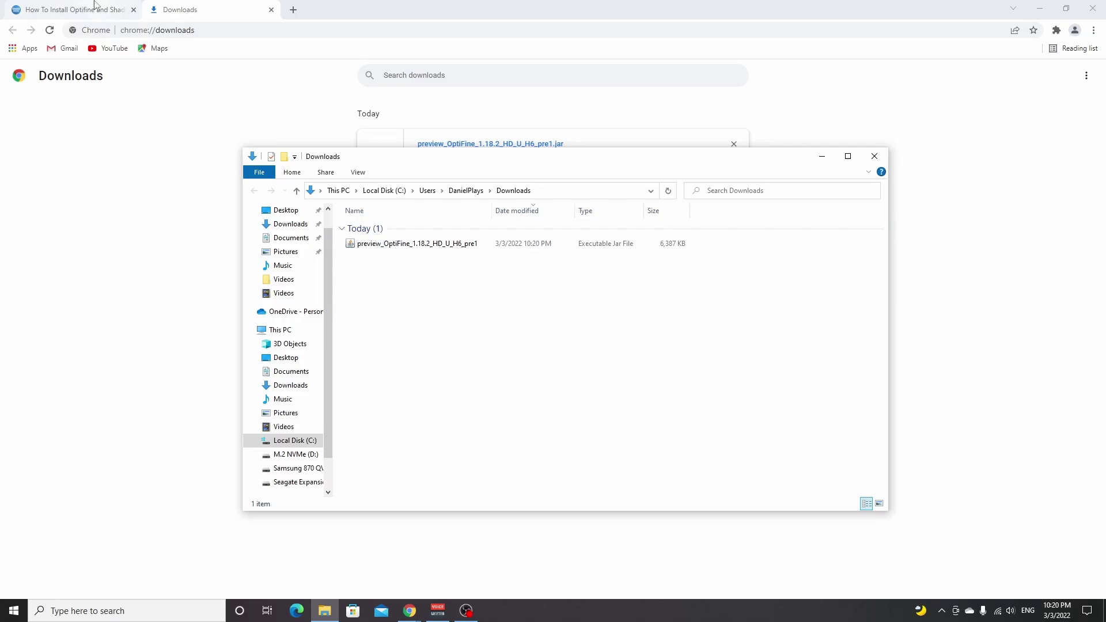
# Check the guide's Jarfix and Java download links, and install OptiFine HD Ultra H6 pre1 into the .minecraft folder
pyautogui.click(95, 5)
pyautogui.scroll(-10, 390, 279)
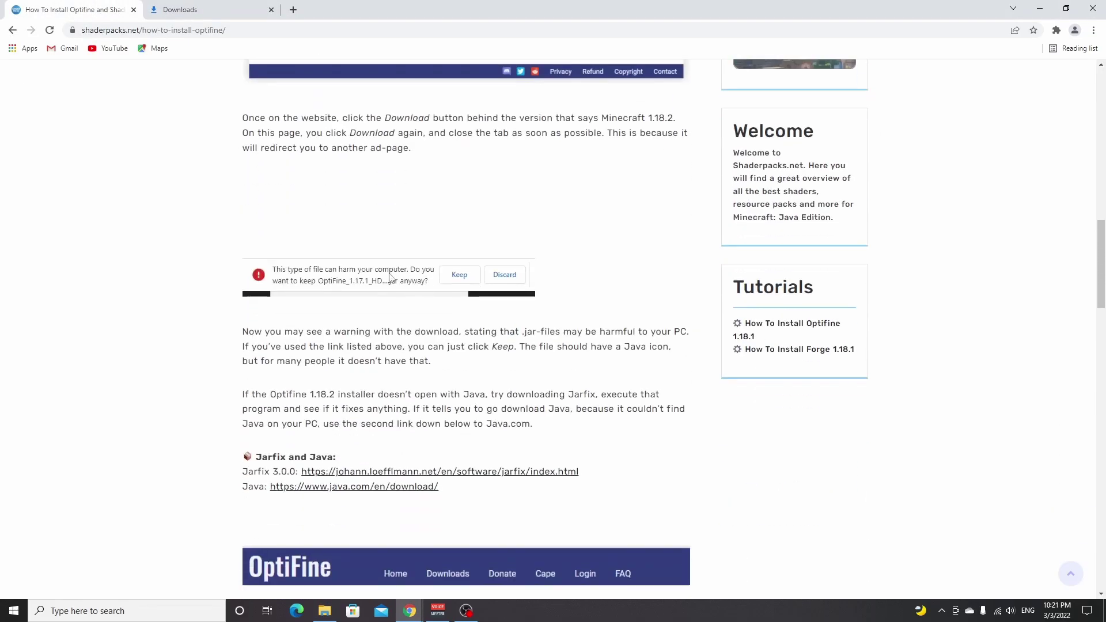
pyautogui.scroll(-4, 391, 279)
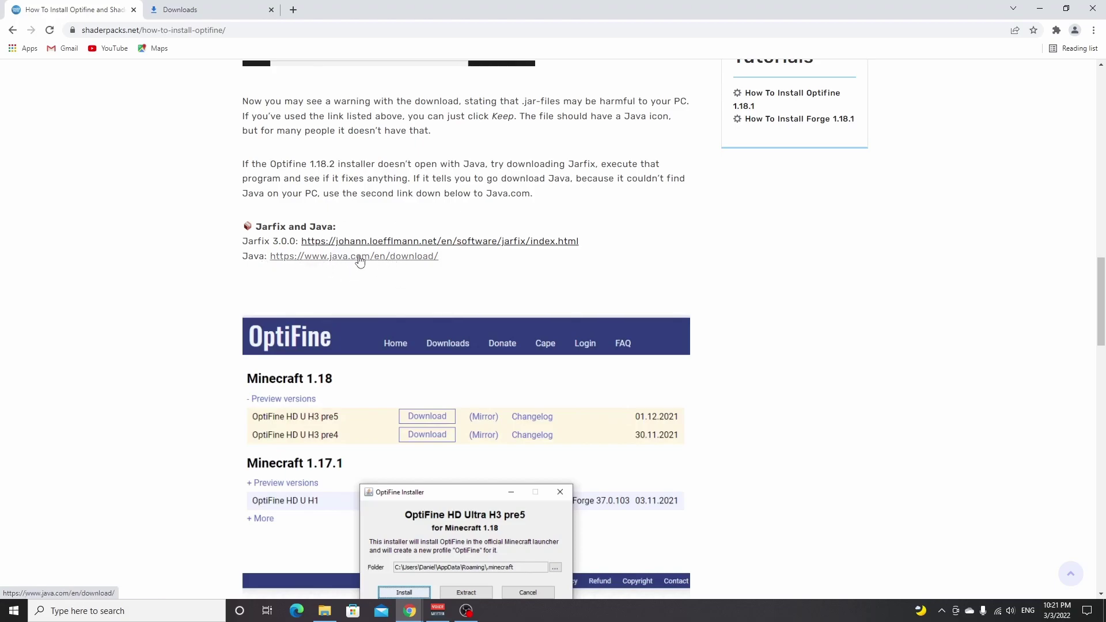
pyautogui.click(190, 9)
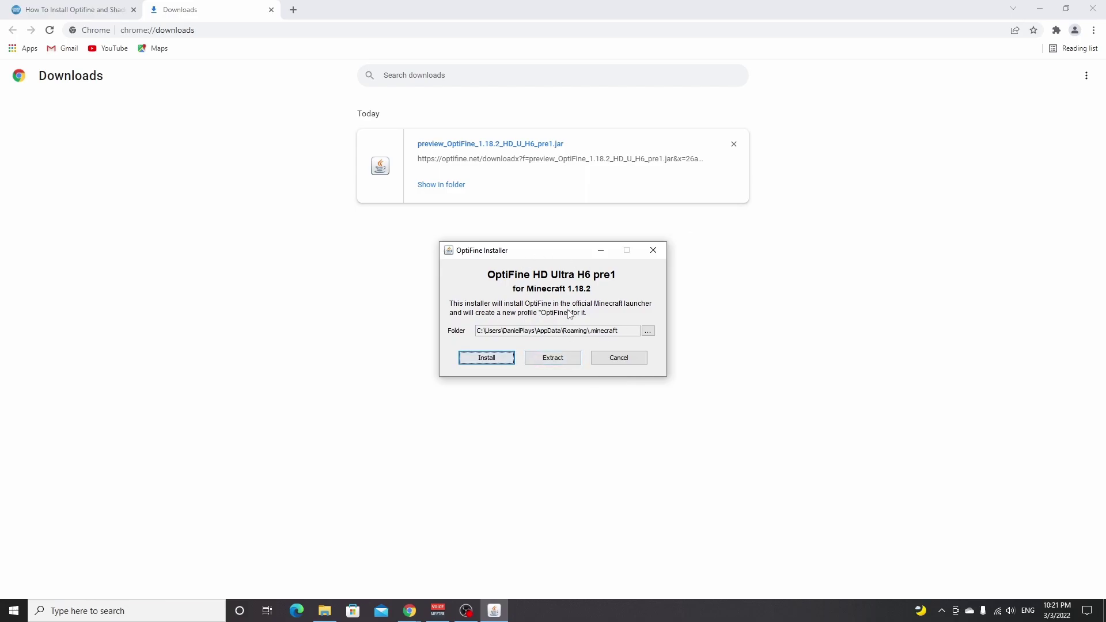
pyautogui.click(488, 360)
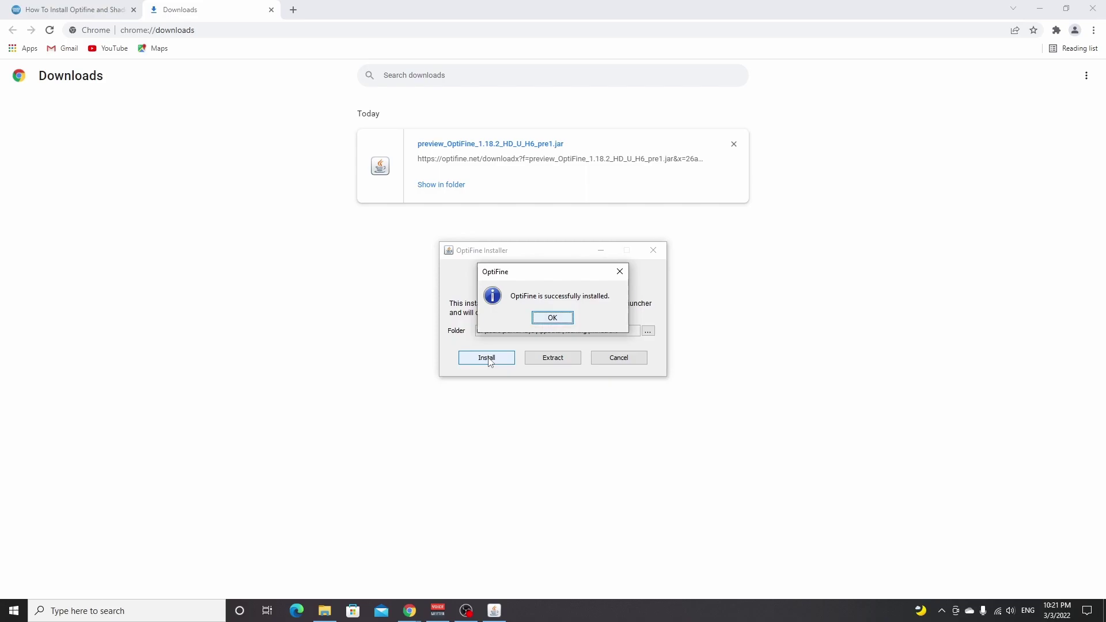
pyautogui.click(553, 318)
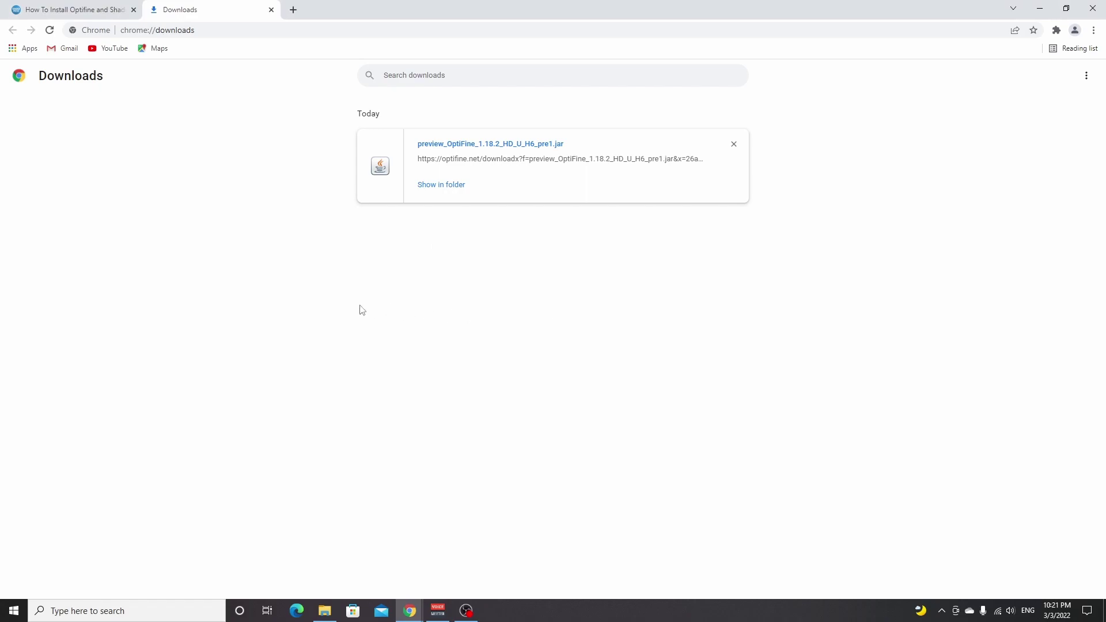
# Open the Sildur's Enhanced Default page from the link in the guide's Download Shaders for Minecraft 1.18.2 section
pyautogui.click(79, 11)
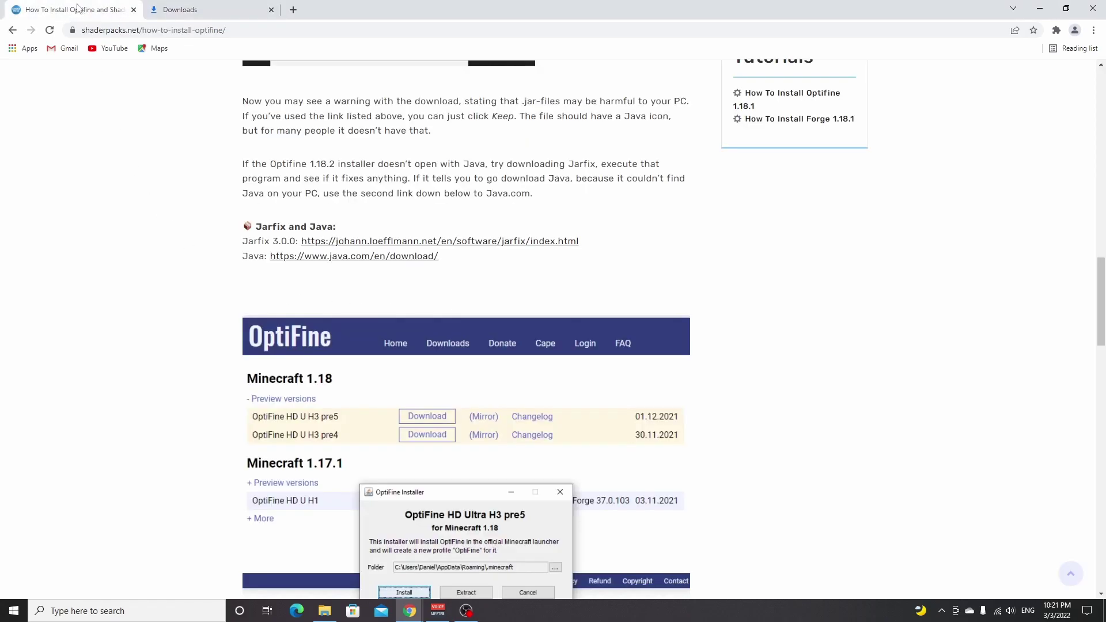
pyautogui.scroll(-10, 408, 271)
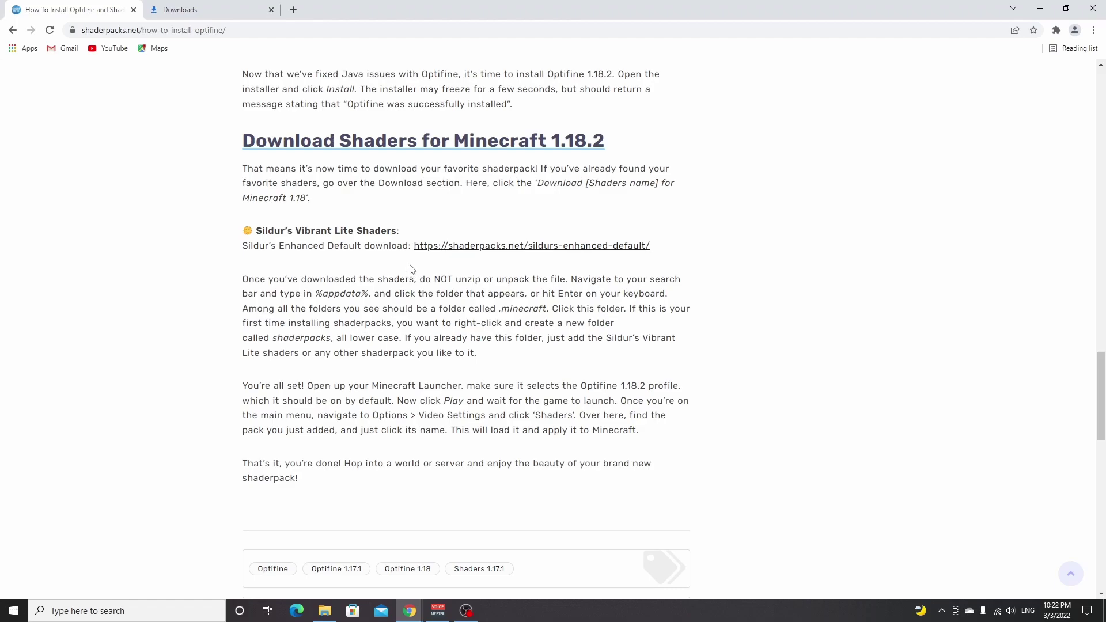
pyautogui.scroll(1, 412, 212)
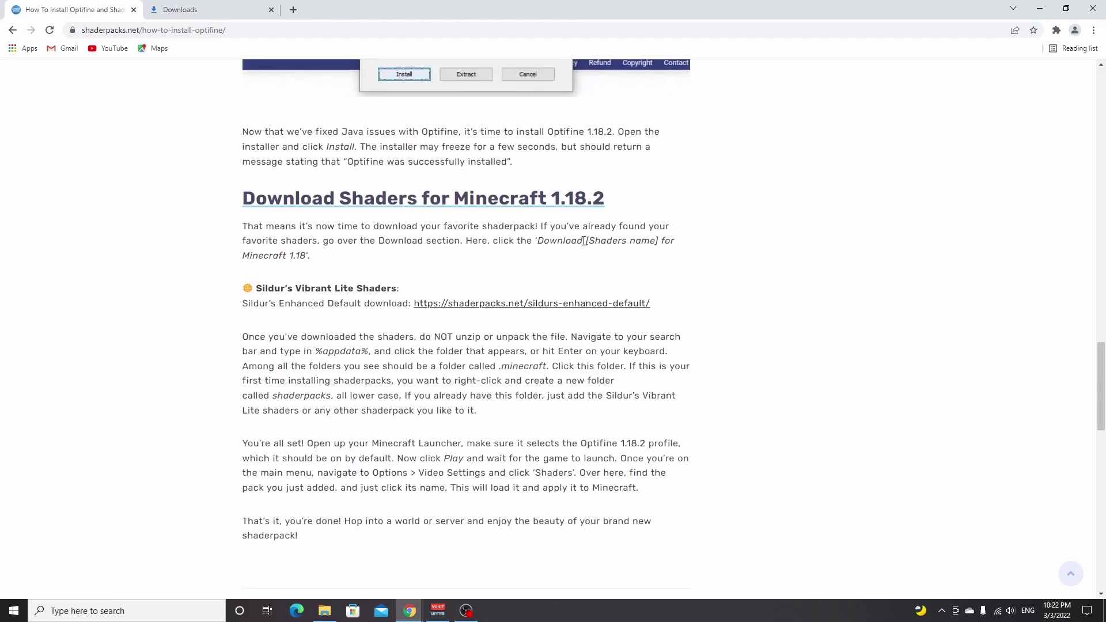
pyautogui.click(531, 305)
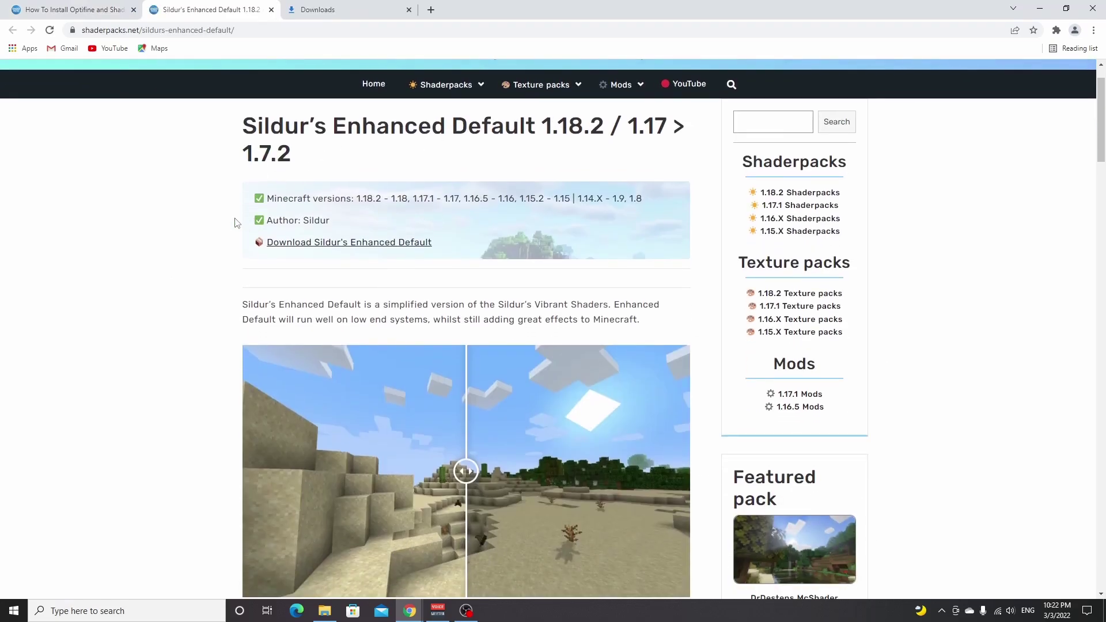
# Follow the pack's 1.18.2 – 1.17 download link to CurseForge and download Sildur's Enhanced Default v1.131 Fancy.zip
pyautogui.scroll(-2, 235, 223)
pyautogui.click(316, 128)
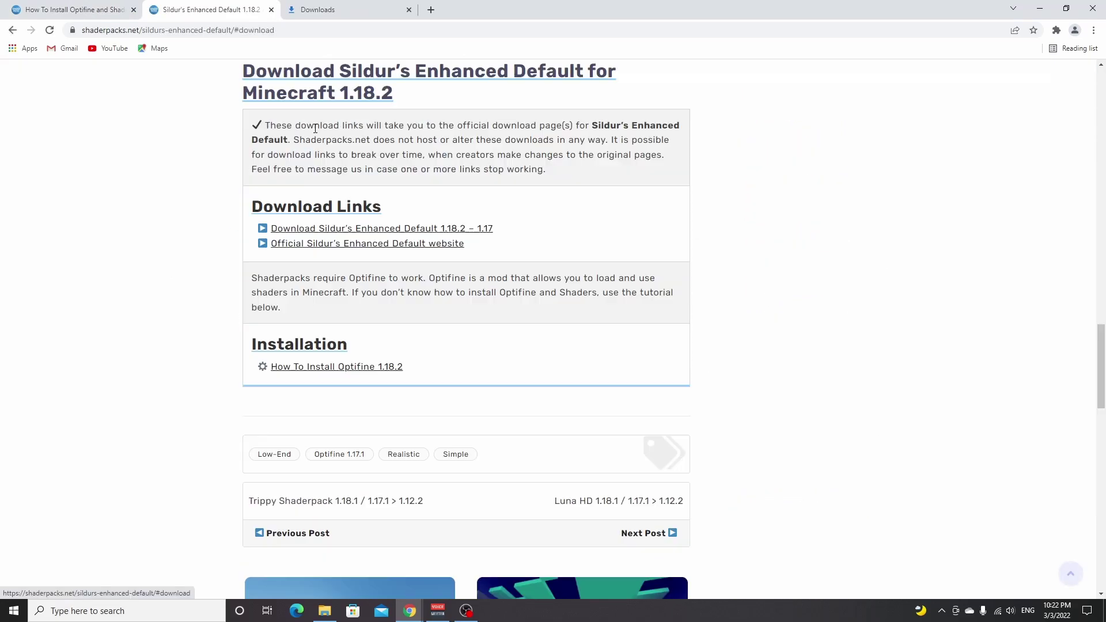
pyautogui.click(369, 231)
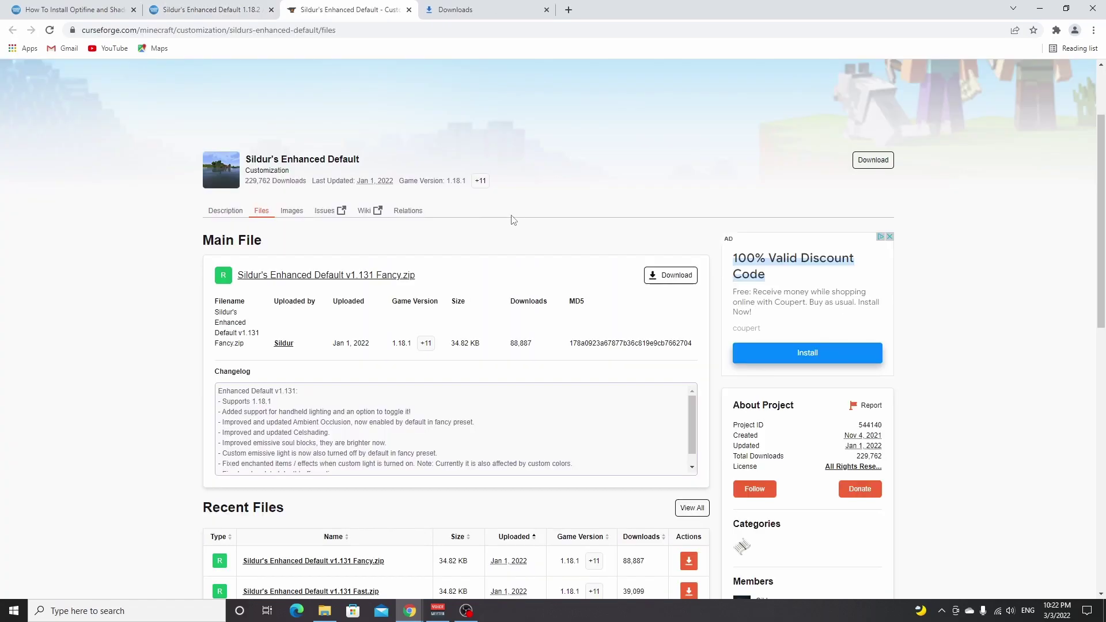
pyautogui.scroll(-1, 499, 222)
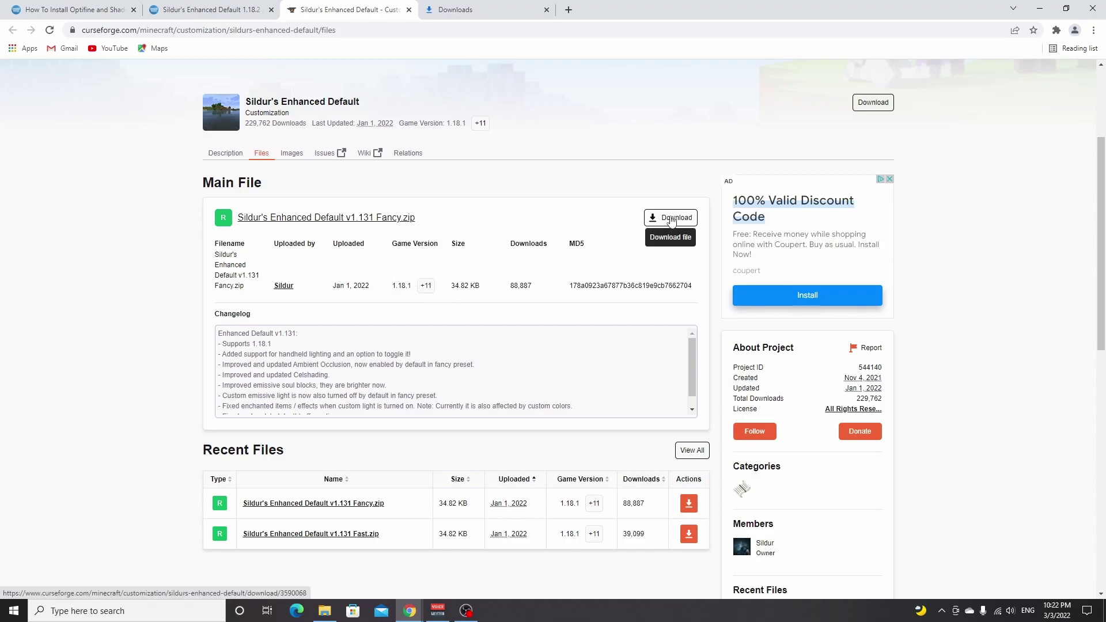
pyautogui.click(671, 219)
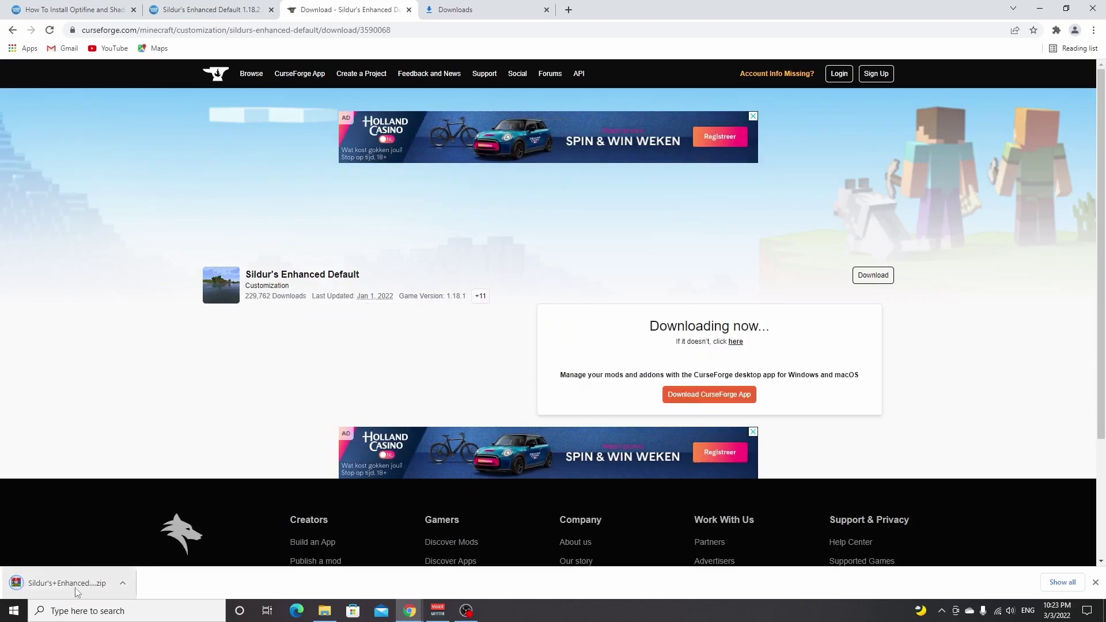
# Put the downloaded Sildur's Enhanced Default zip on the desktop and open the .minecraft folder inside %appdata%
pyautogui.moveTo(62, 587); pyautogui.dragTo(85, 136)
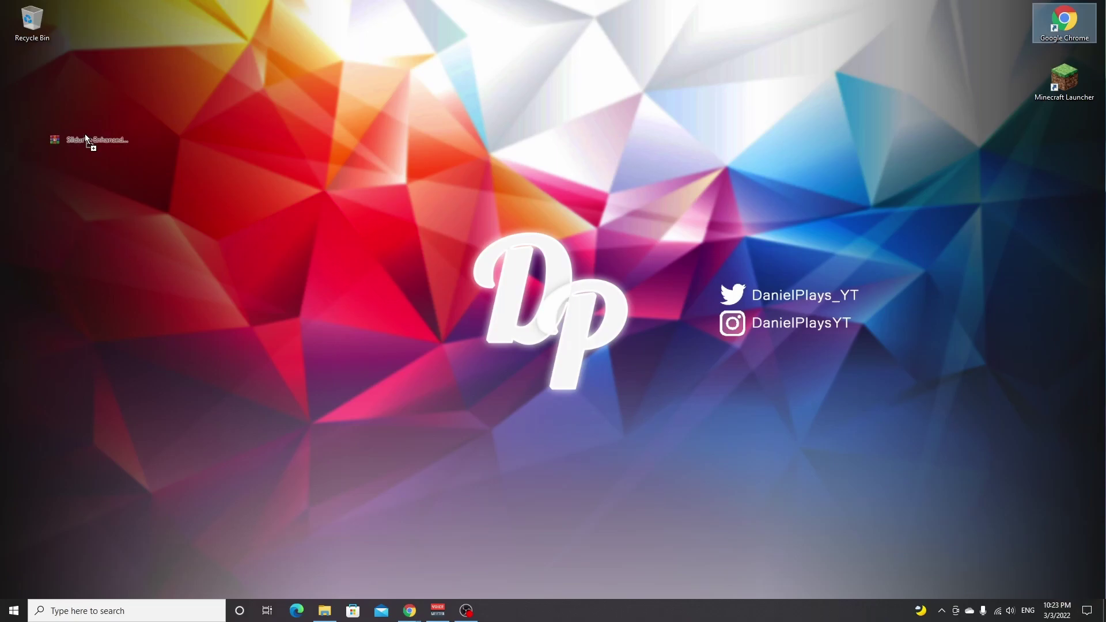
pyautogui.moveTo(43, 78); pyautogui.dragTo(44, 79)
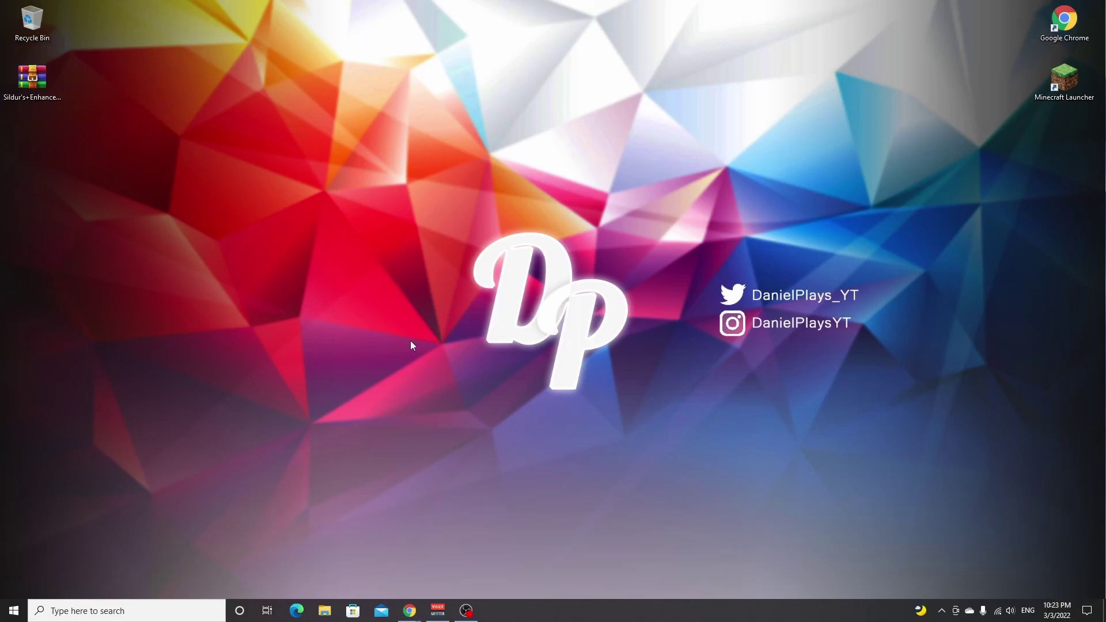
pyautogui.click(99, 611)
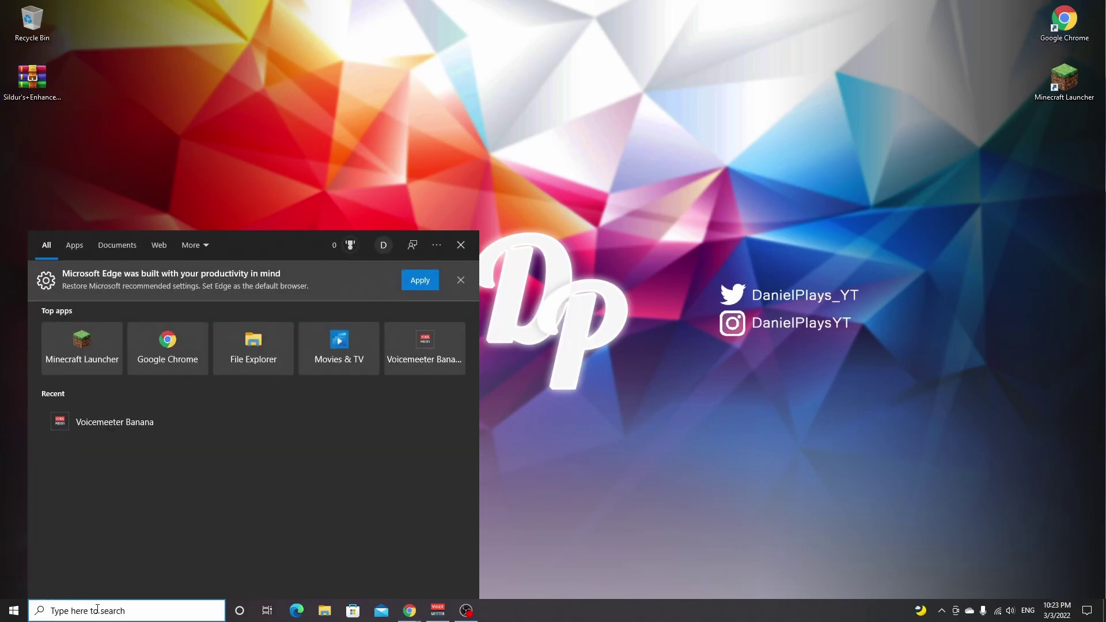
pyautogui.write('%appdat')
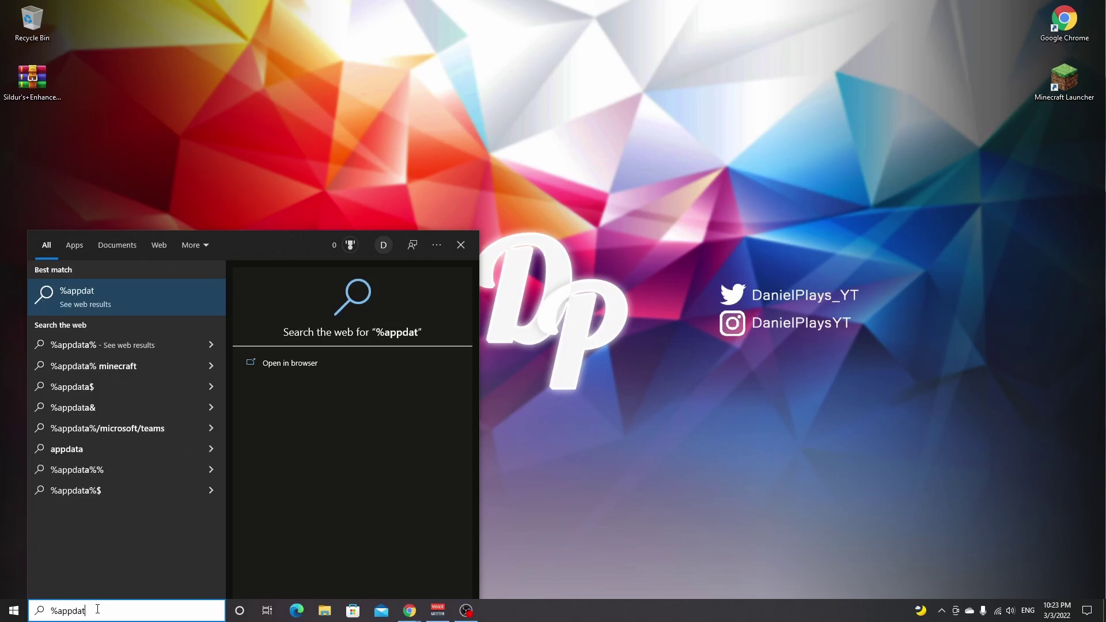
pyautogui.write('a%')
pyautogui.press('Return')
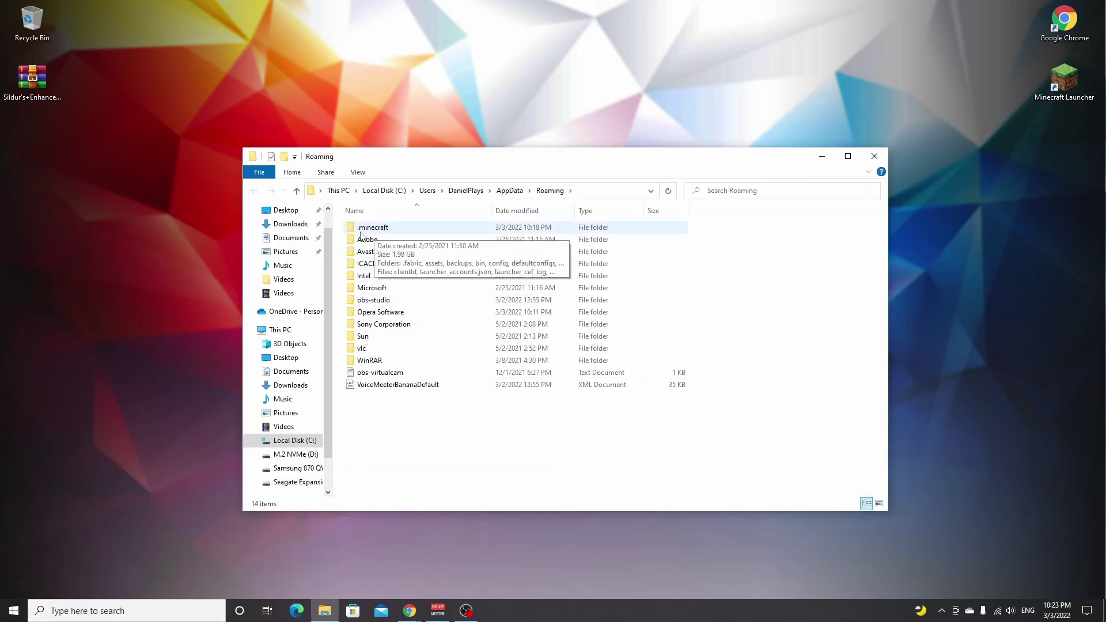
pyautogui.doubleClick(365, 229)
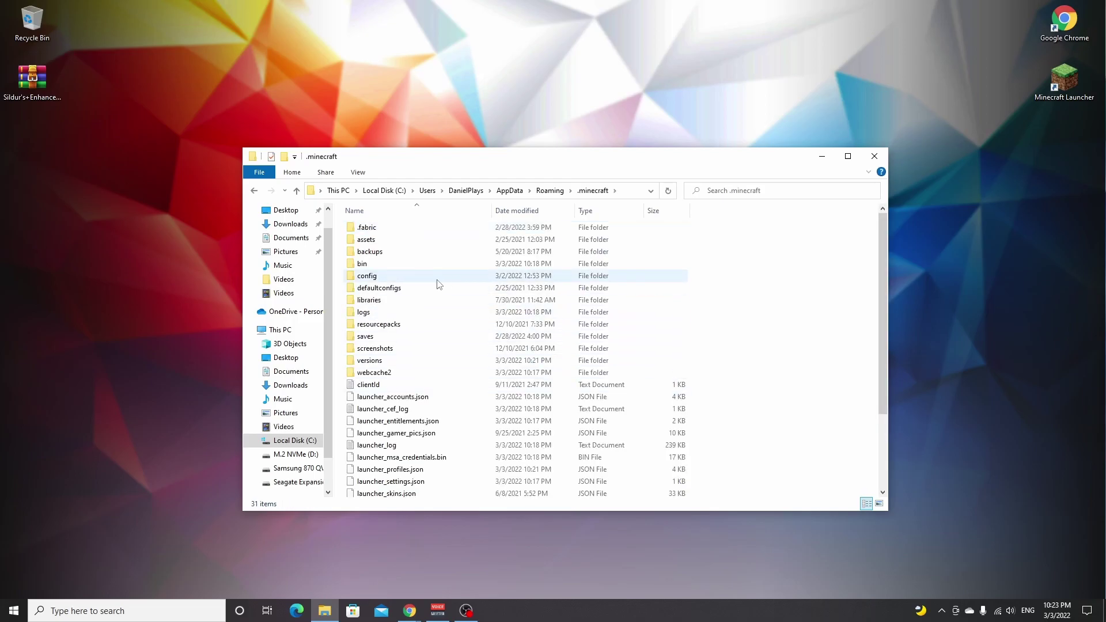
# Create a folder named shaderpacks in .minecraft and move the Sildur's Enhanced Default zip from the desktop into it
pyautogui.rightClick(722, 315)
pyautogui.moveTo(778, 459)
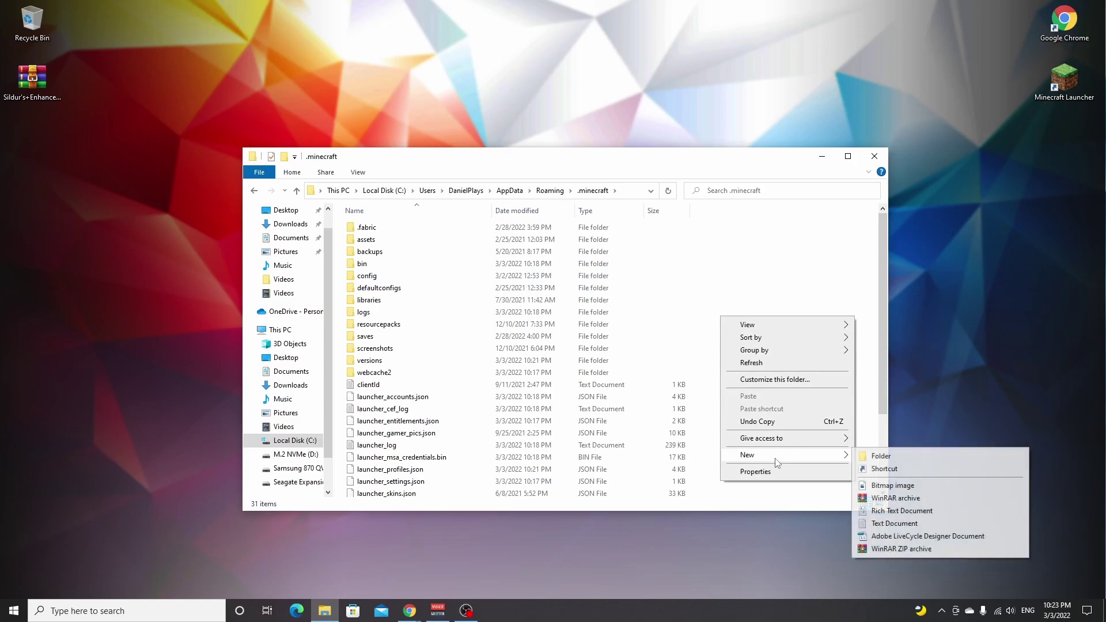
pyautogui.click(888, 459)
pyautogui.write('shaderpacks')
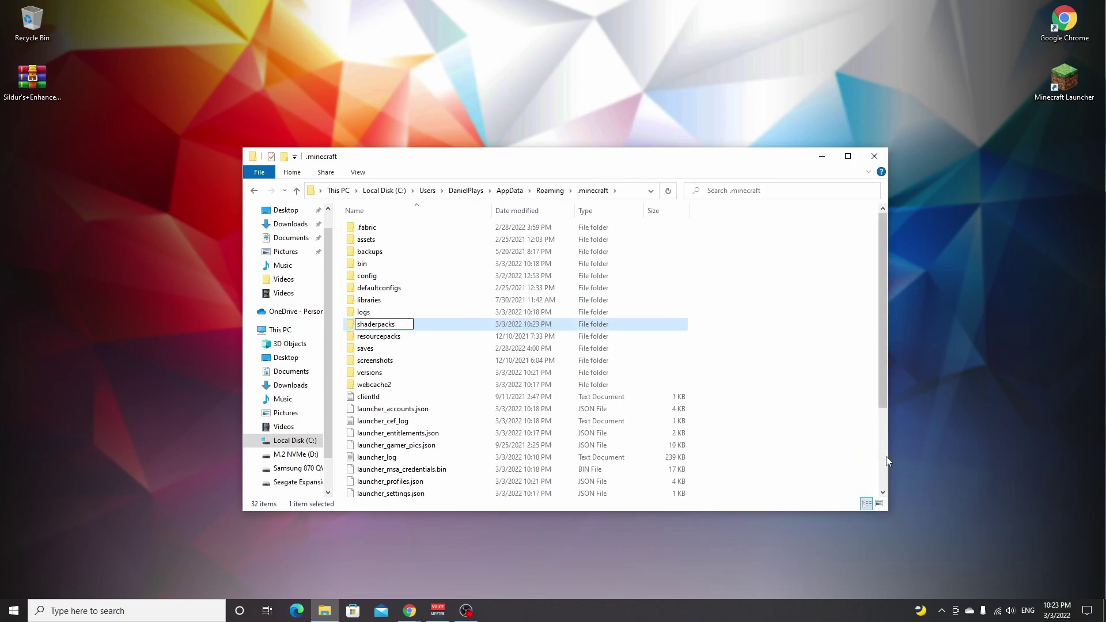
pyautogui.press('Return')
pyautogui.doubleClick(408, 362)
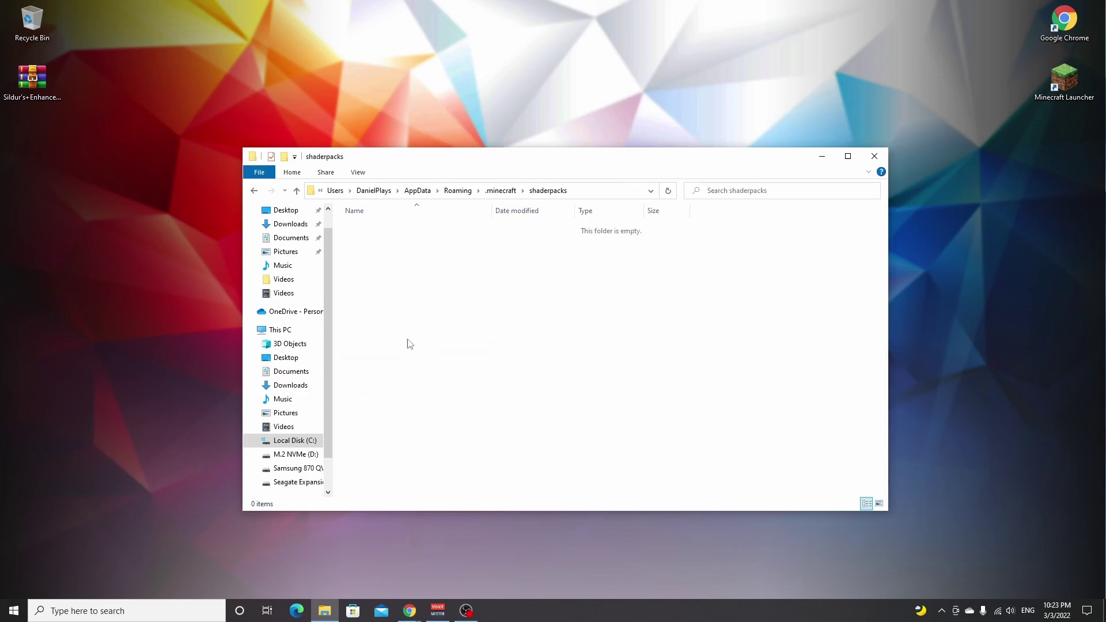
pyautogui.moveTo(32, 80); pyautogui.dragTo(420, 297)
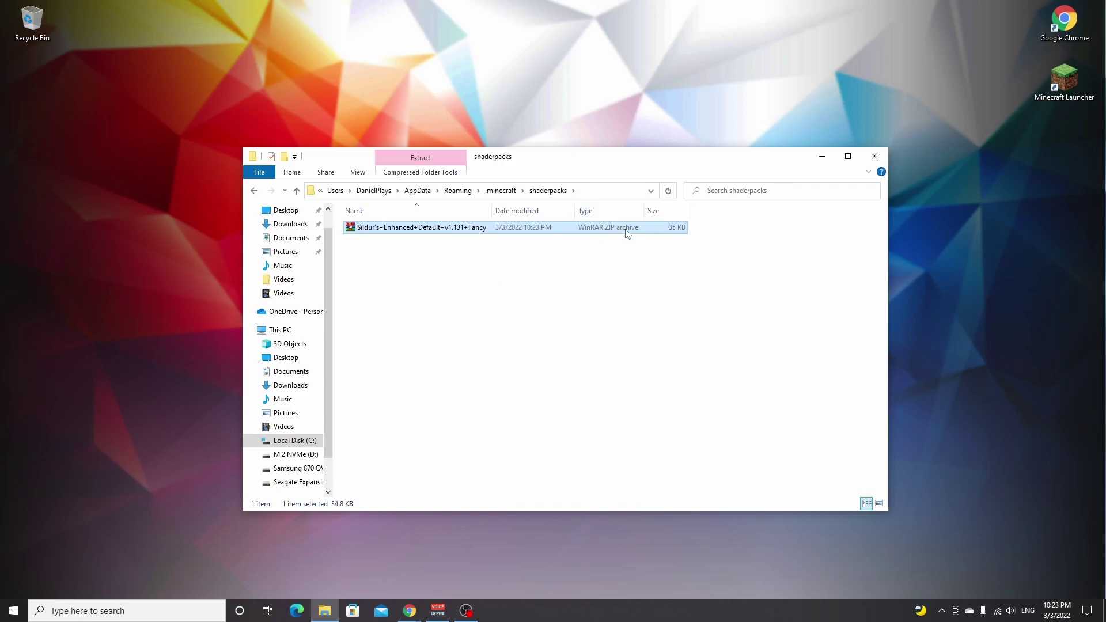
# Check the shaderpack zip's contents for a shaders folder, then close the archive and the shaderpacks folder
pyautogui.doubleClick(417, 229)
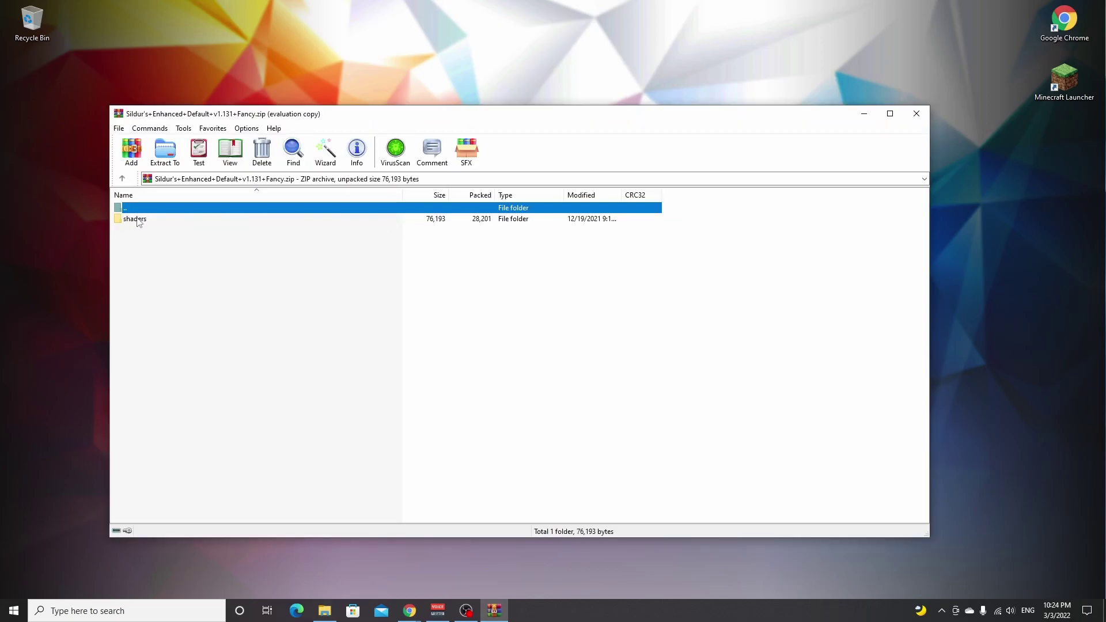
pyautogui.moveTo(138, 223); pyautogui.dragTo(249, 212)
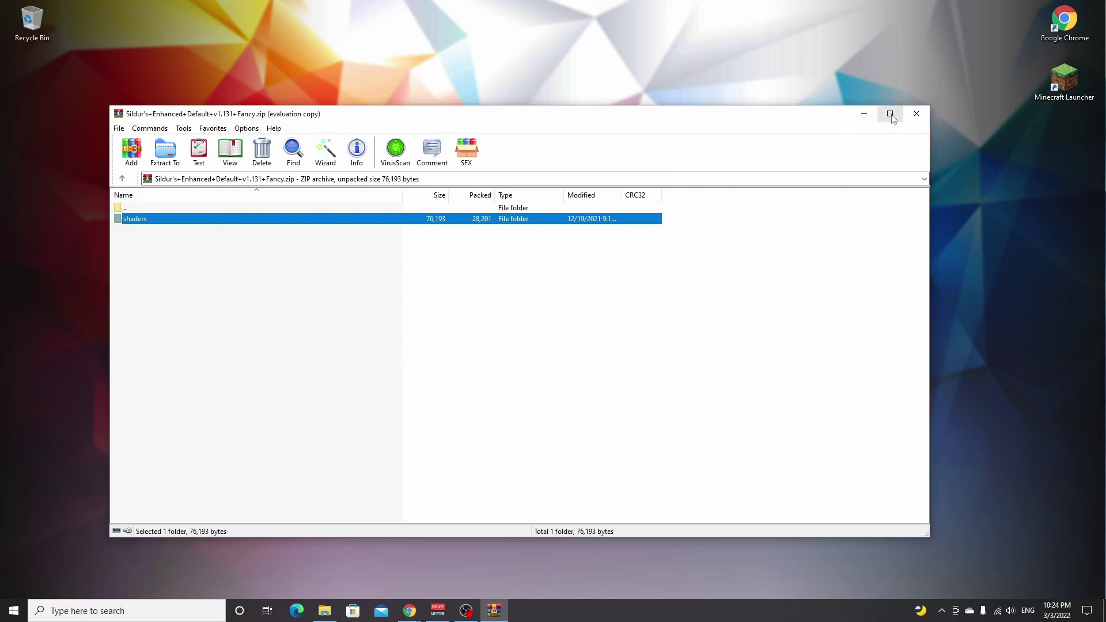
pyautogui.click(917, 114)
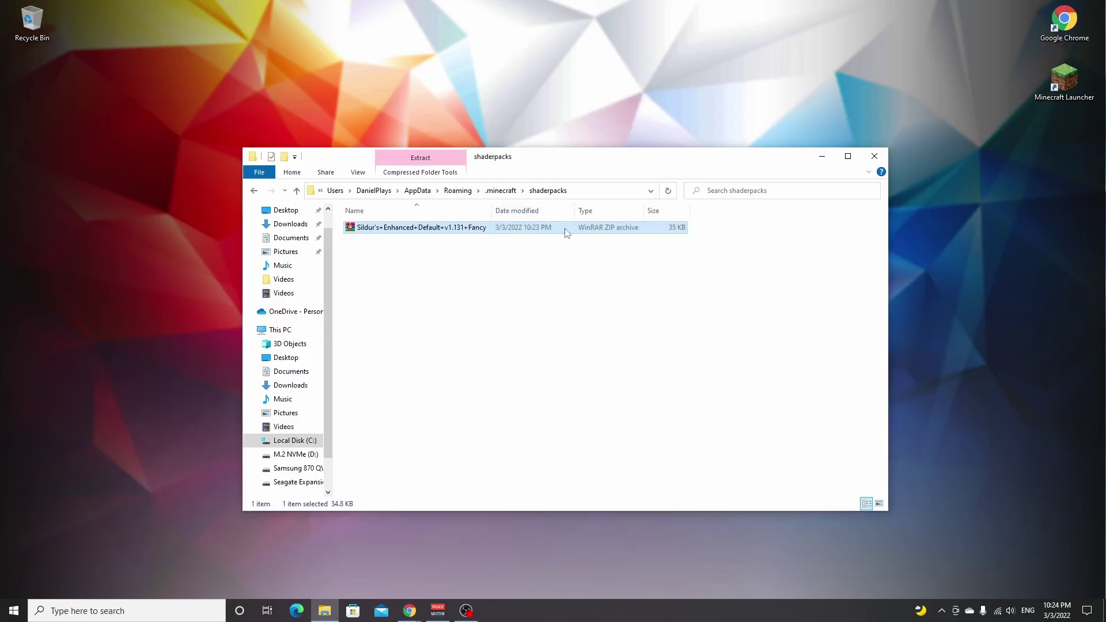
pyautogui.click(877, 155)
# Open the Minecraft Launcher and search the Java Edition installations for Optifine
pyautogui.doubleClick(1061, 84)
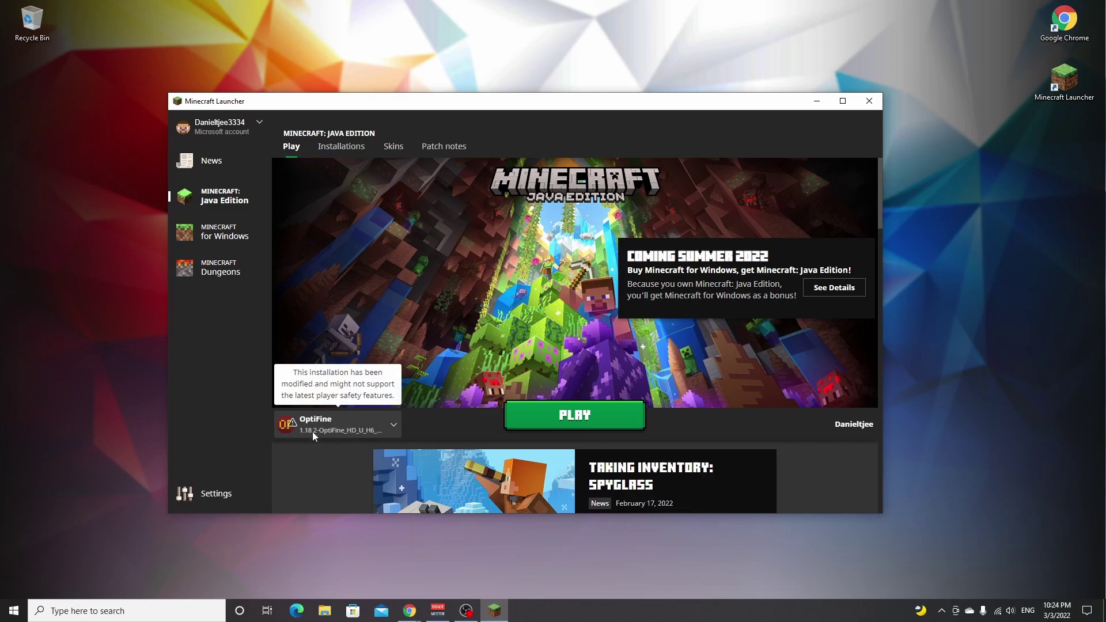
pyautogui.click(342, 149)
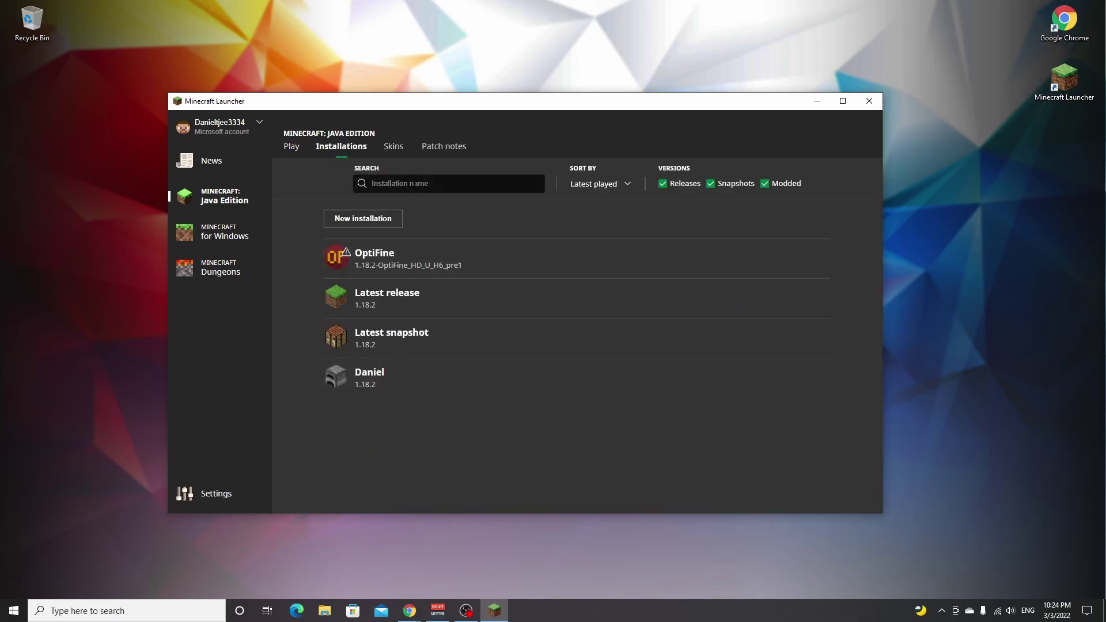
pyautogui.click(372, 184)
pyautogui.write('O')
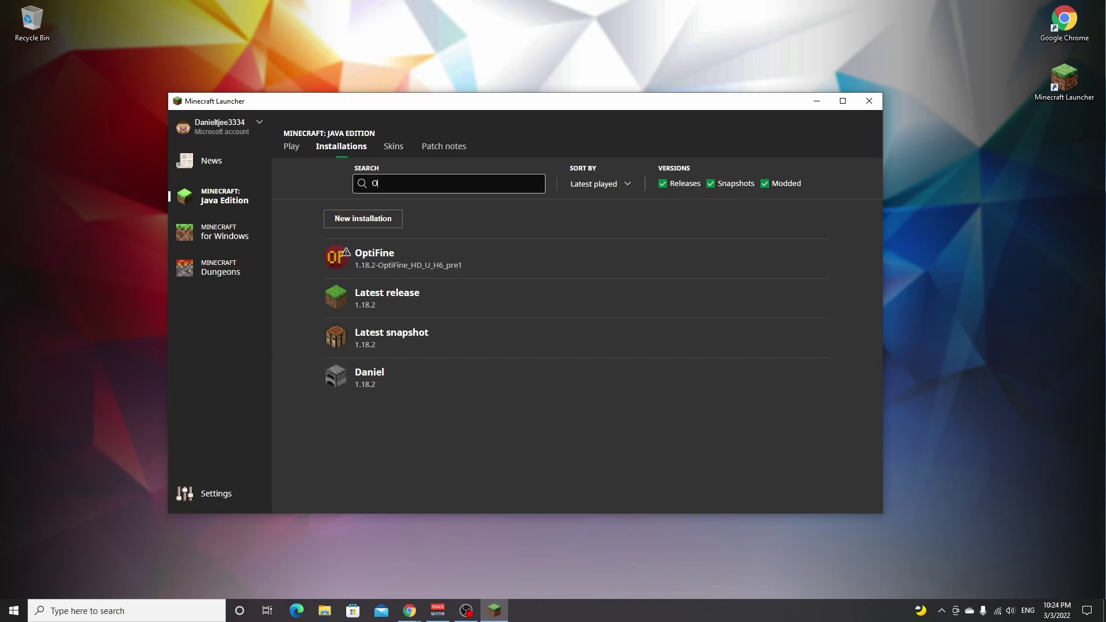
pyautogui.write('ptifine')
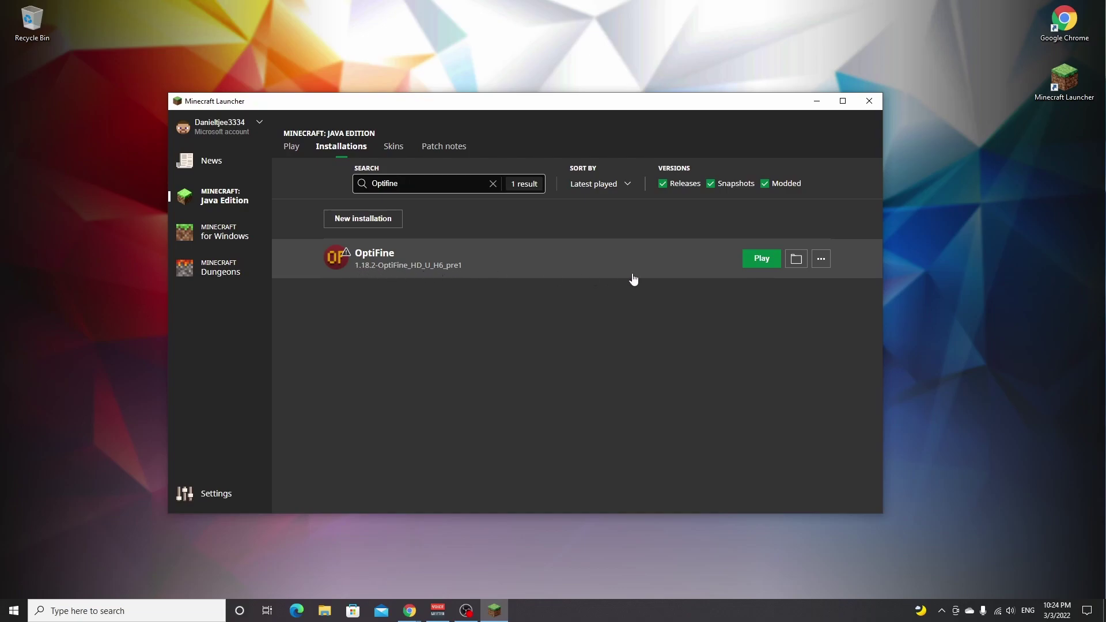
# Launch the OptiFine 1.18.2 installation, accepting the risks and turning off further warnings for it
pyautogui.click(764, 259)
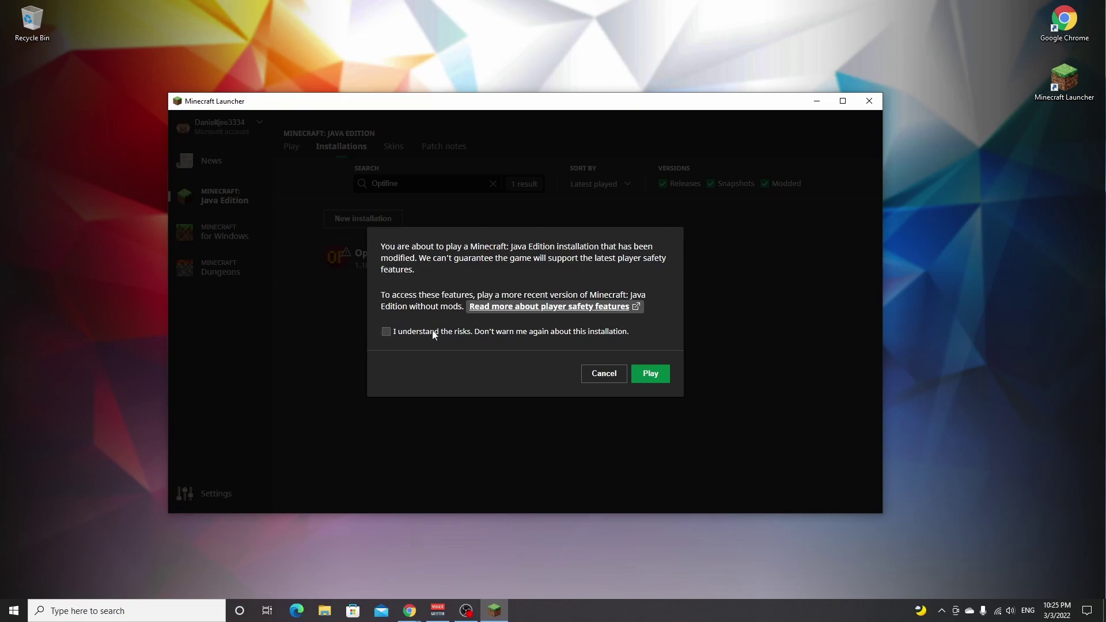
pyautogui.click(386, 333)
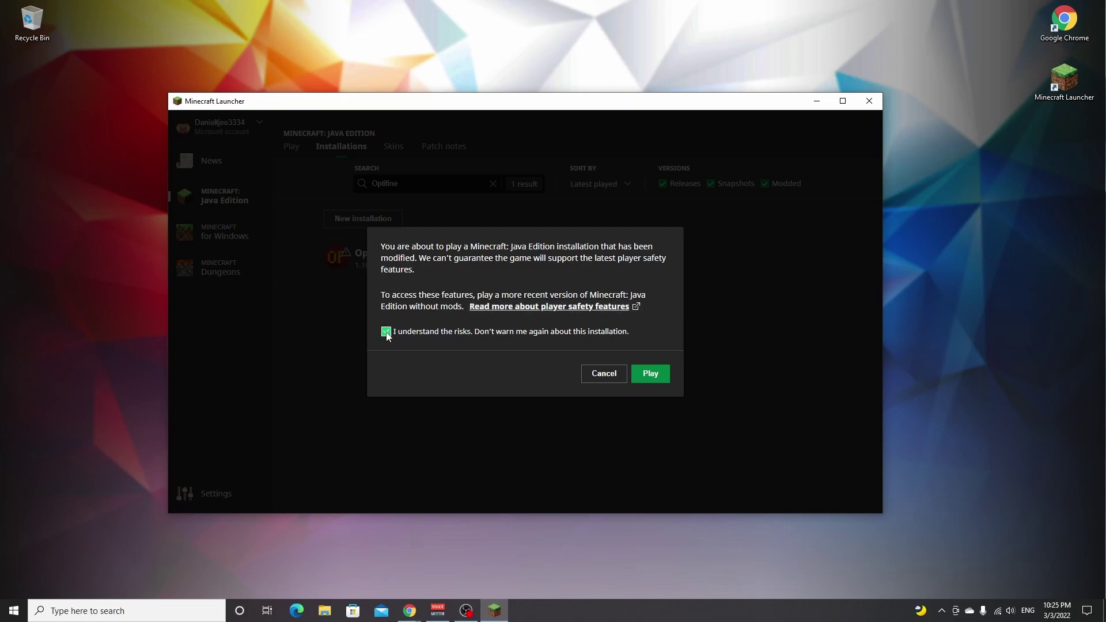
pyautogui.click(652, 376)
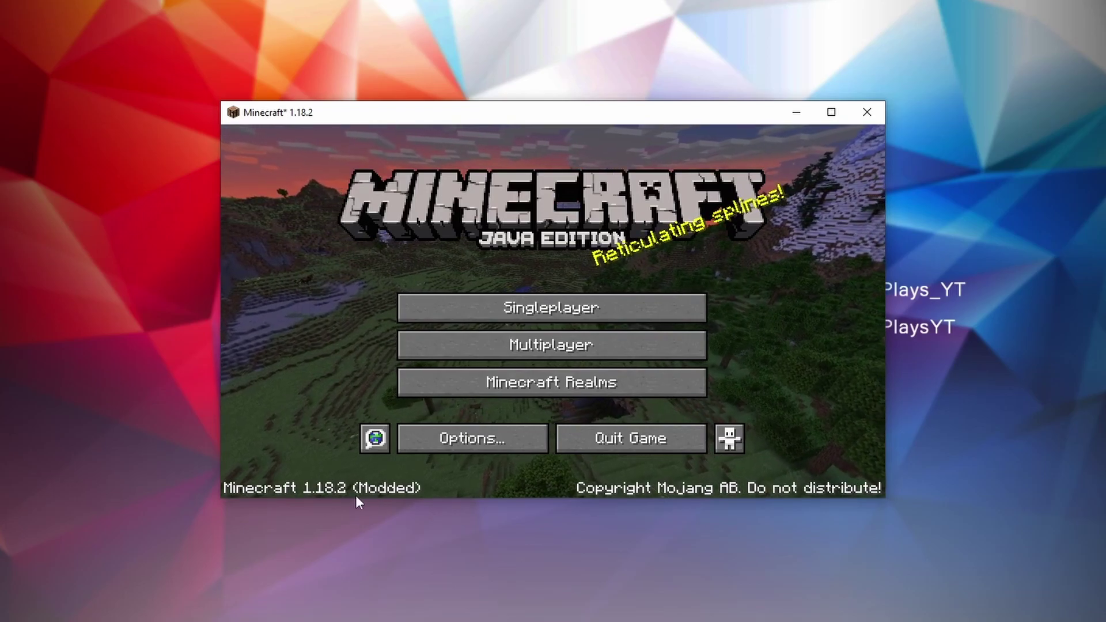
# Open the game's Video Settings and enlarge the Minecraft window
pyautogui.click(472, 448)
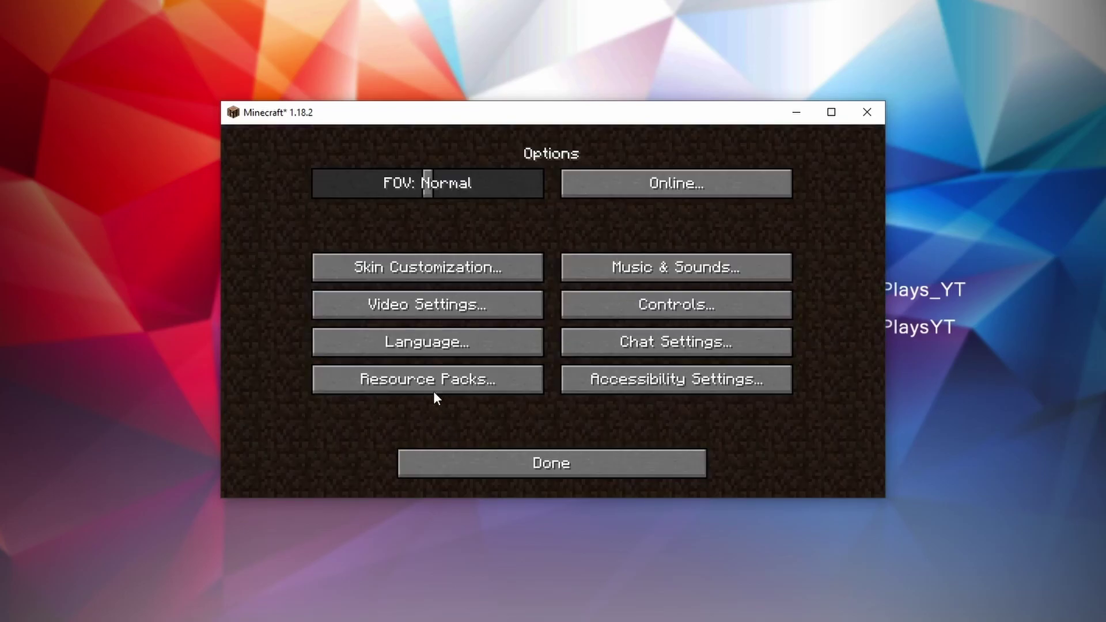
pyautogui.click(425, 304)
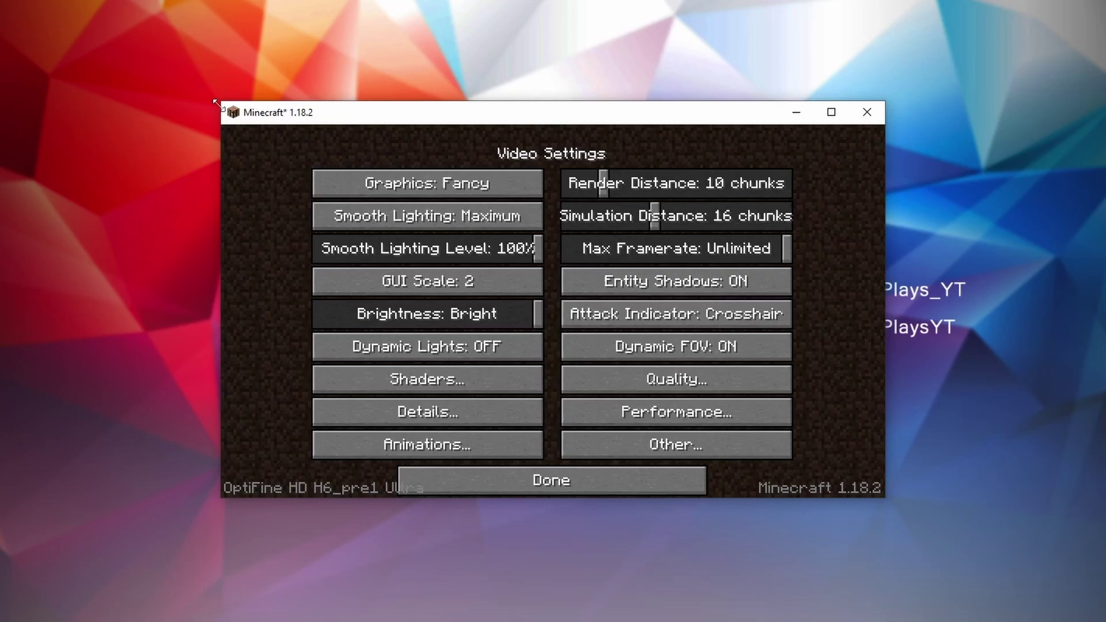
pyautogui.moveTo(221, 101); pyautogui.dragTo(0, 0)
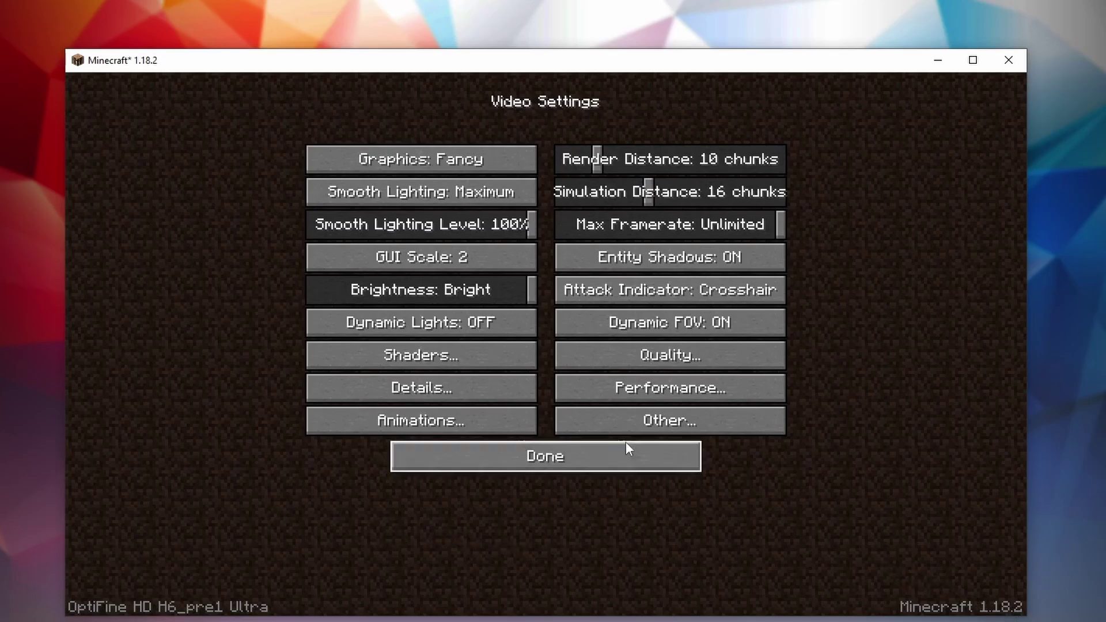
# Activate Sildur's+Enhanced+Default+v1.131+Fancy.zip as the shaderpack and return to the title screen
pyautogui.click(490, 359)
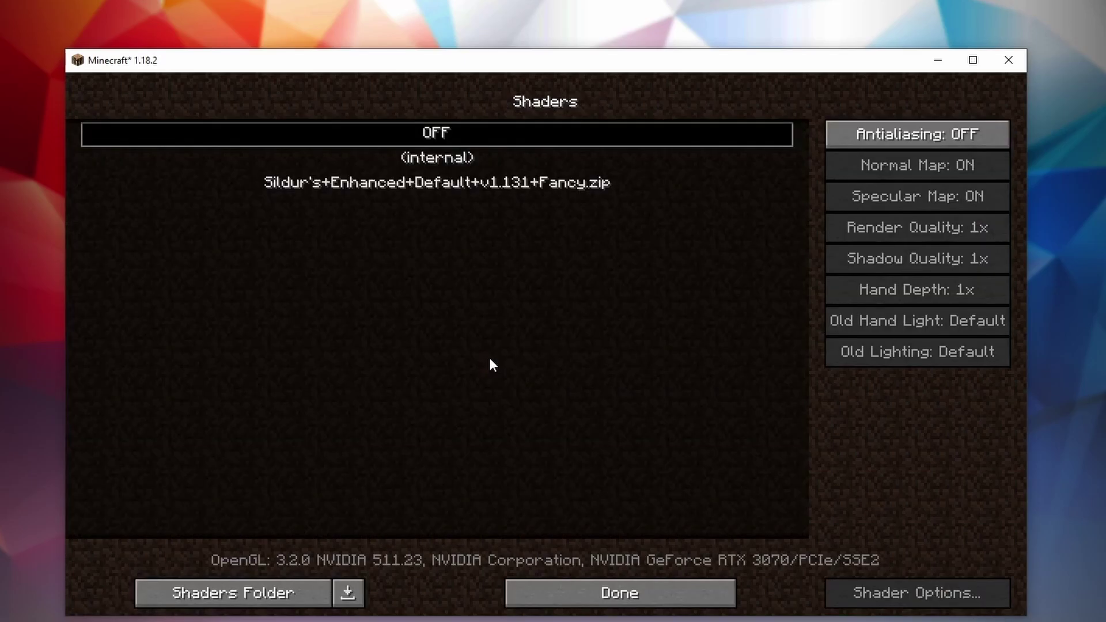
pyautogui.click(442, 183)
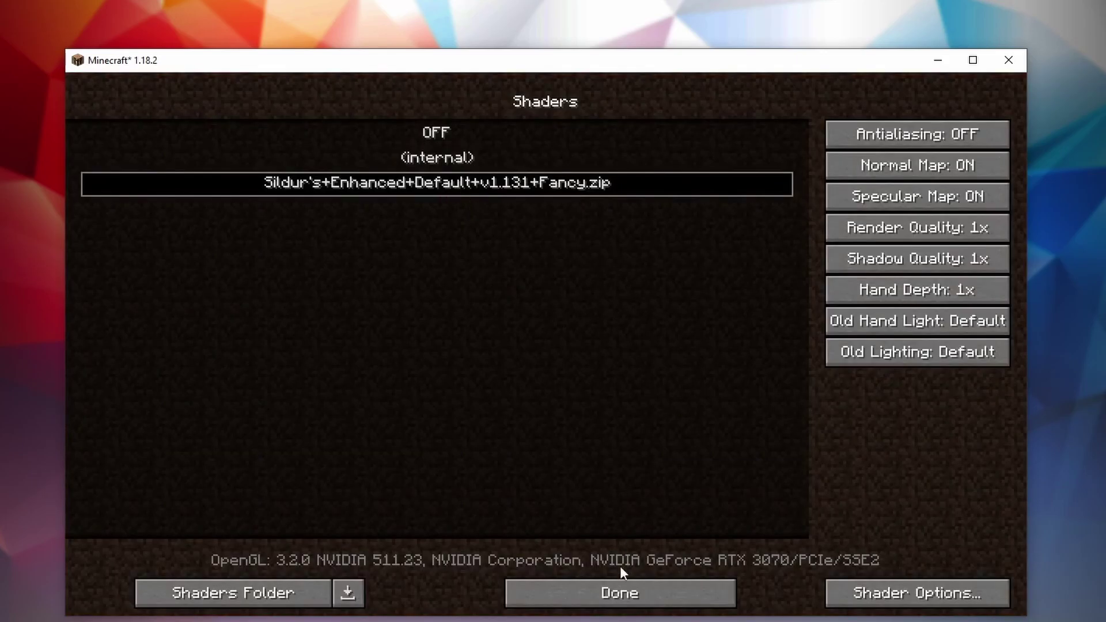
pyautogui.click(620, 583)
pyautogui.click(558, 455)
pyautogui.click(546, 443)
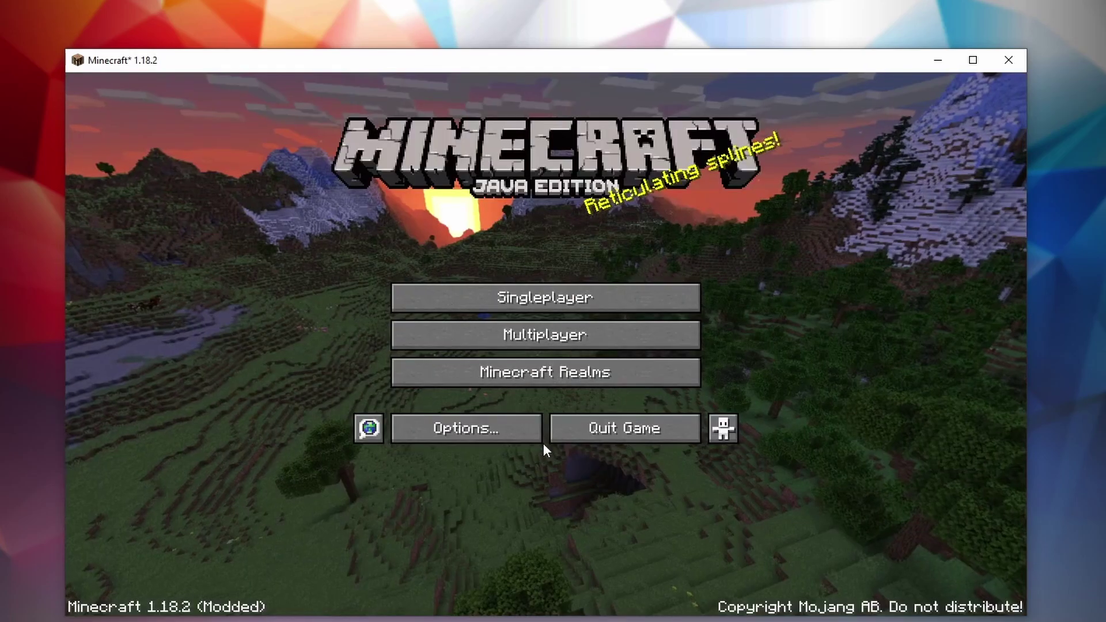